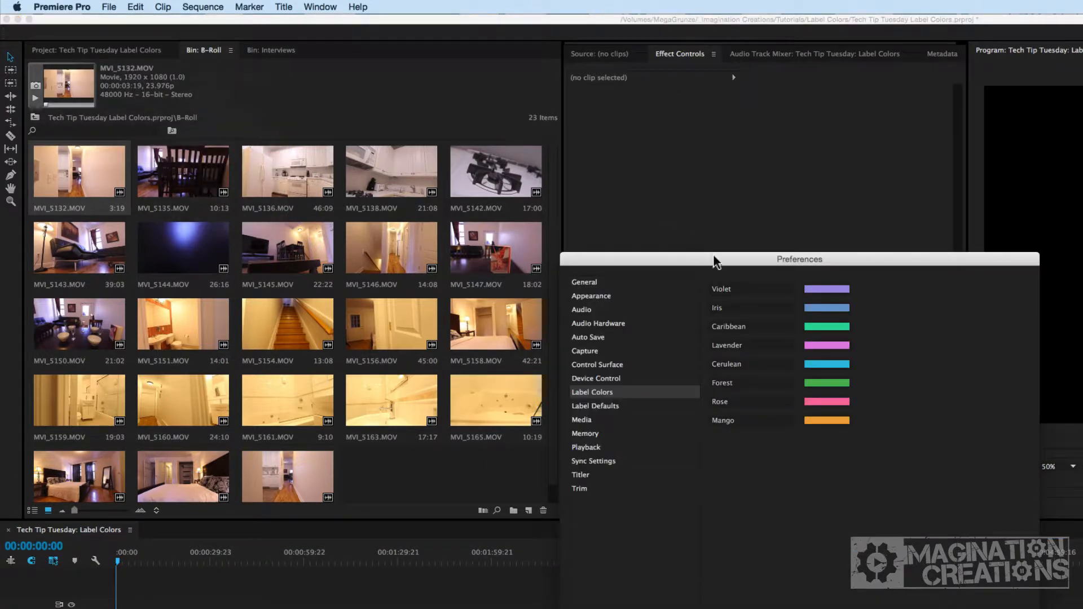
Open the color picker for the Violet label color and confirm it.
left_click_drag(716, 260, 673, 260)
left_click(801, 290)
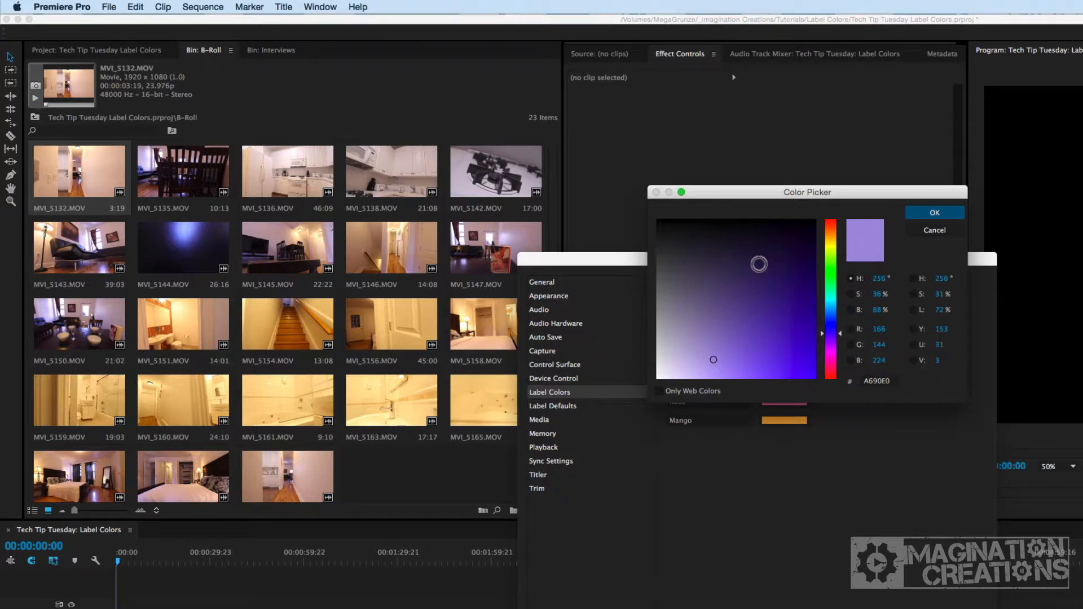
left_click(919, 213)
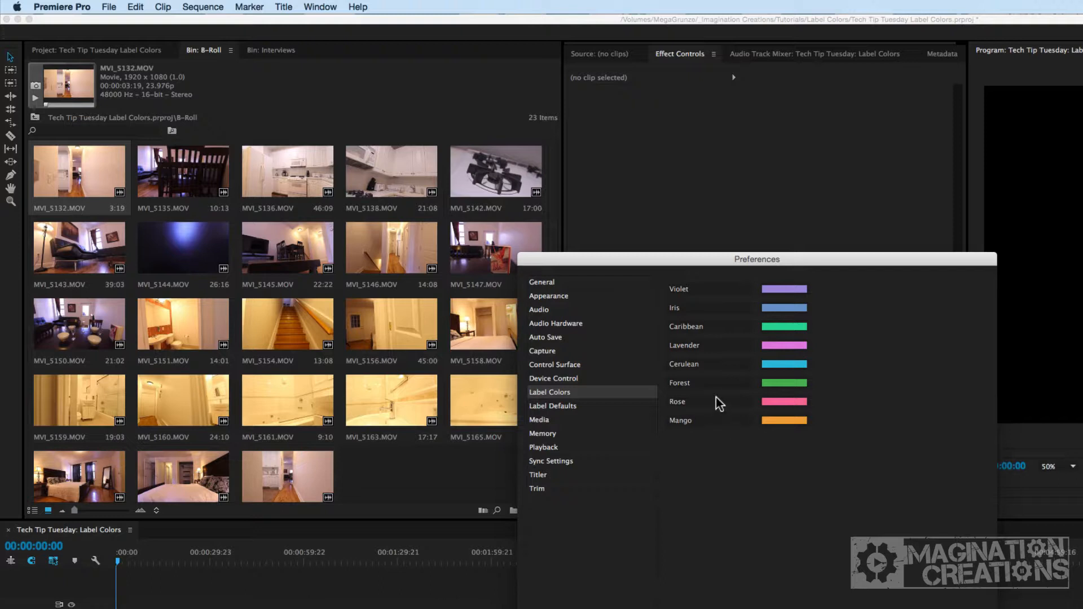
Rename the Forest label color to Green and the Mango label color to Orange, then close Preferences.
left_click(717, 383)
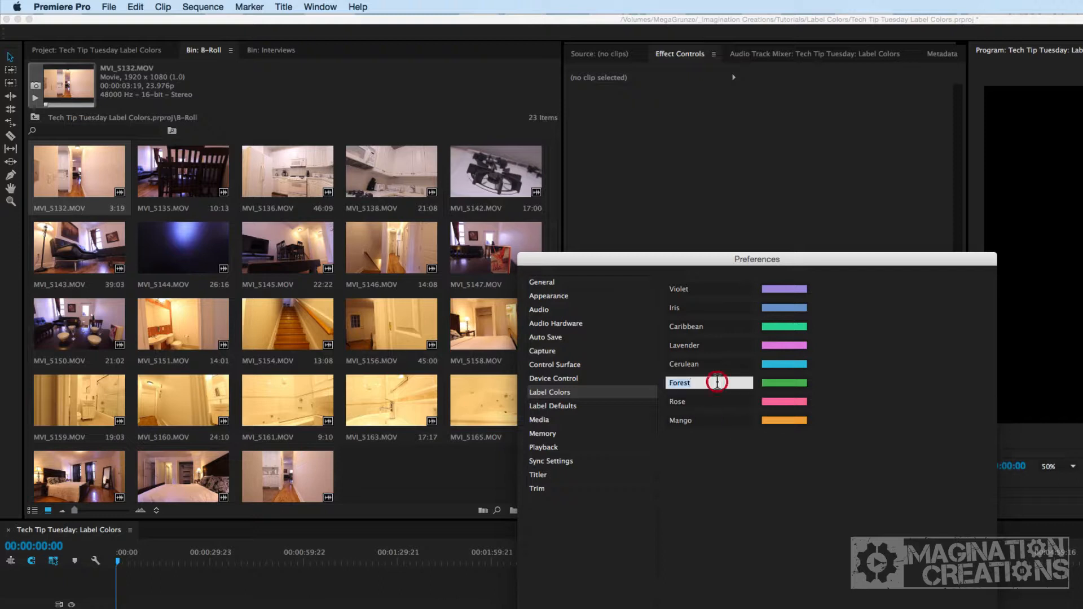
type("Green")
left_click(712, 422)
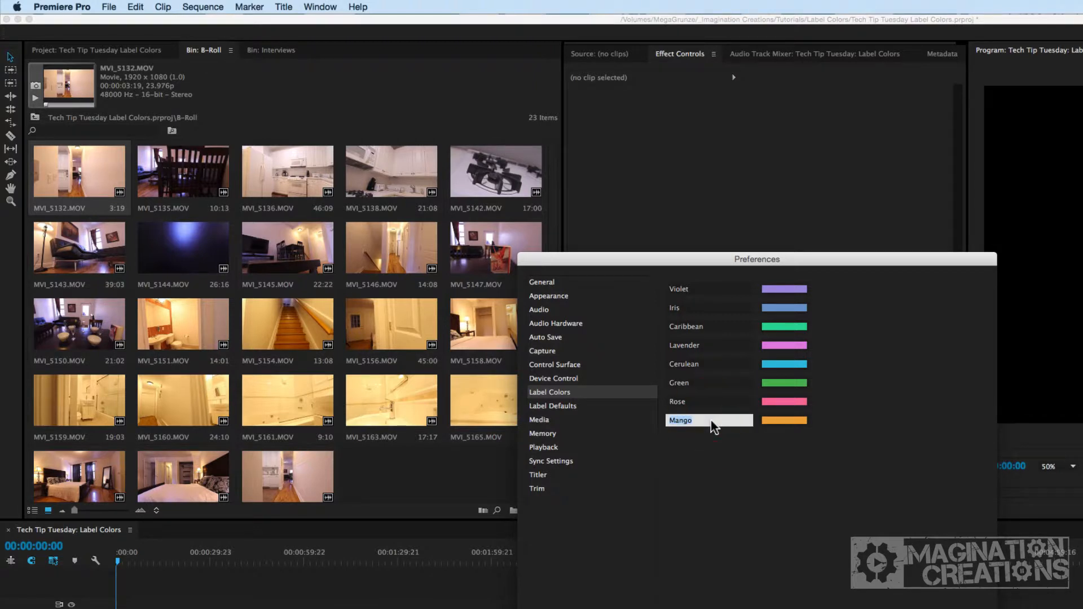
type("Or")
key("Return")
key("Return")
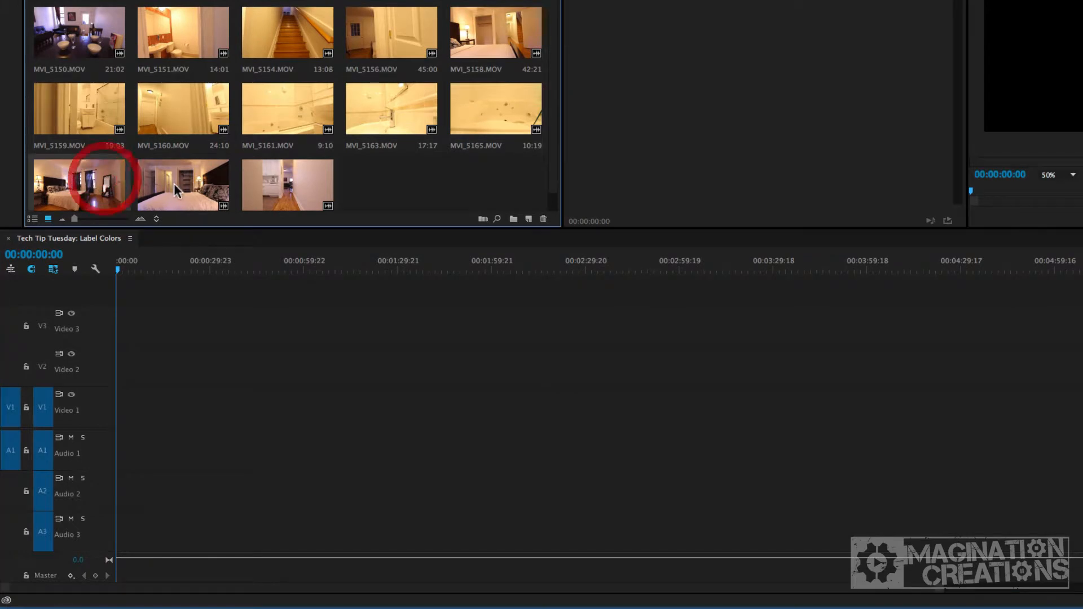
Select the last two bedroom clips in the B-Roll bin and label them Orange.
left_click(173, 184, "shift")
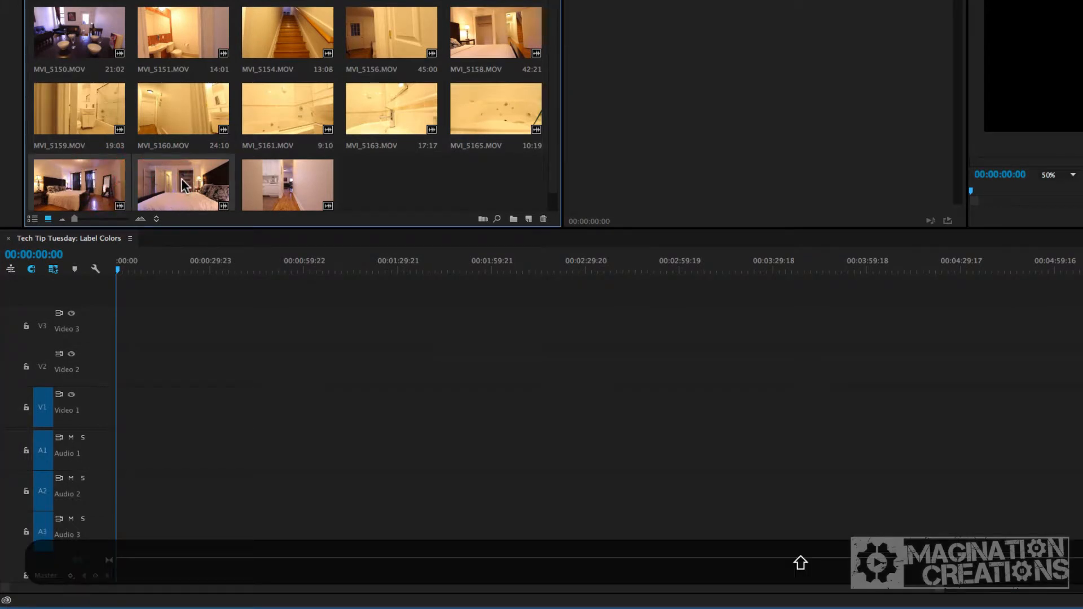
right_click(181, 183)
mouse_move(316, 444)
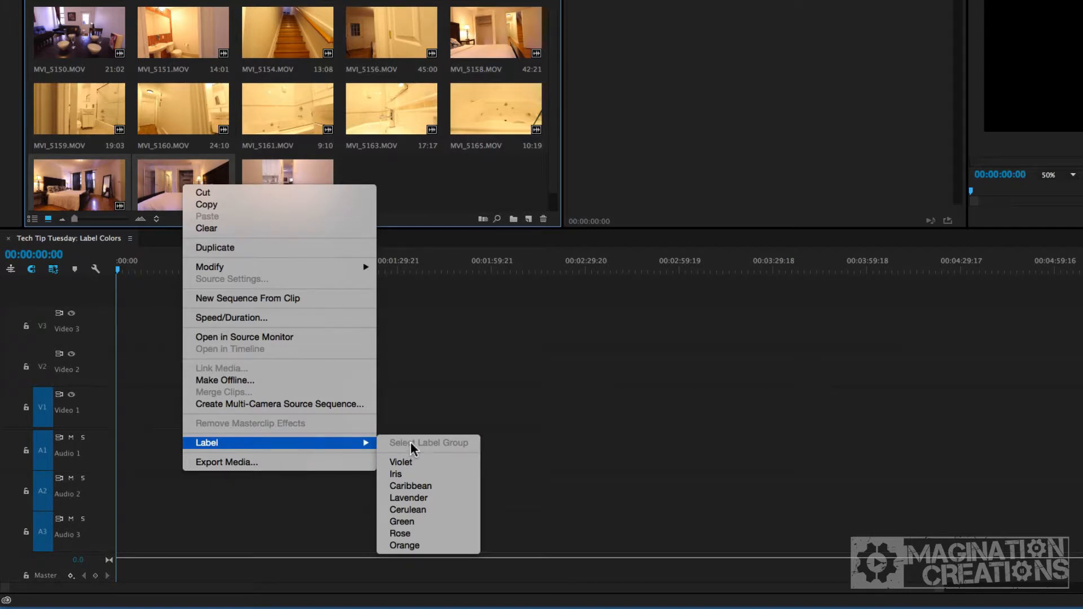
left_click(426, 546)
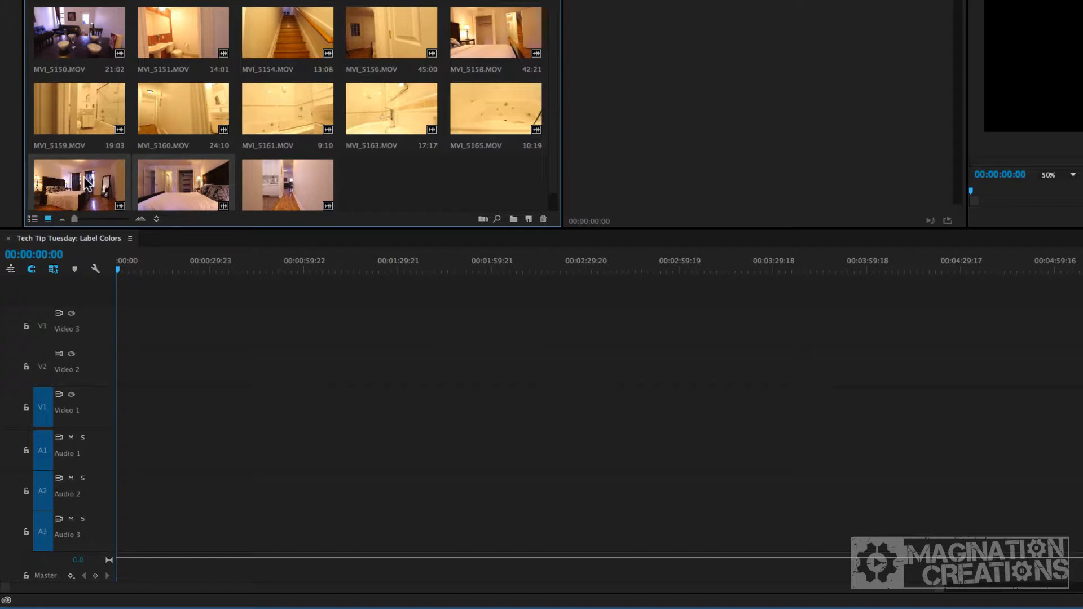
Add the two Orange-labelled clips to the start of Video 1 in the sequence.
left_click_drag(85, 183, 178, 405)
left_click(294, 264)
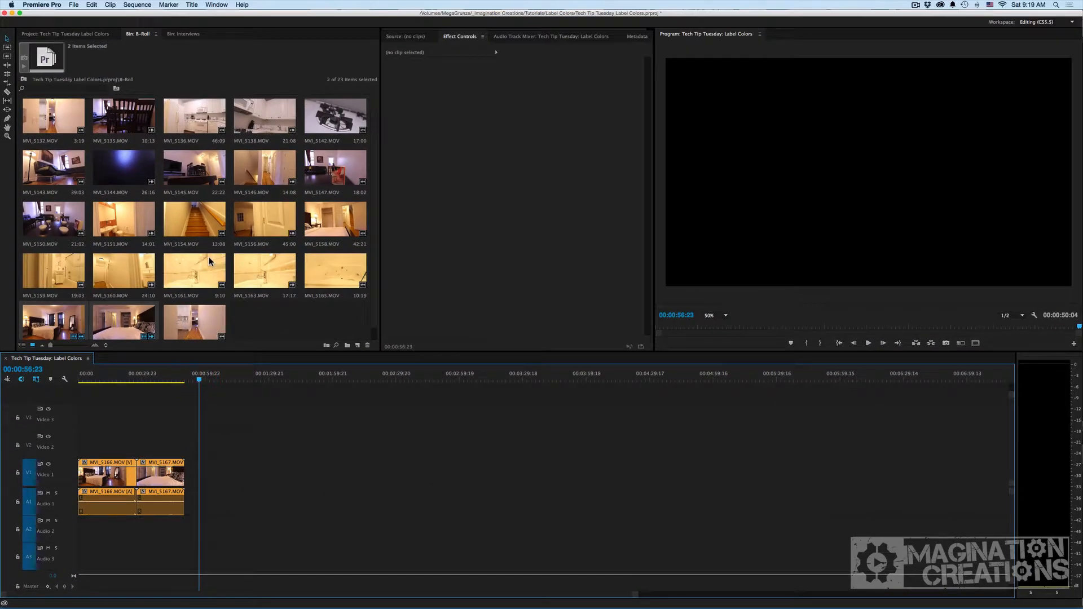
Select clips MVI_5136 through MVI_5142 in the bin and label them Green.
left_click(197, 112)
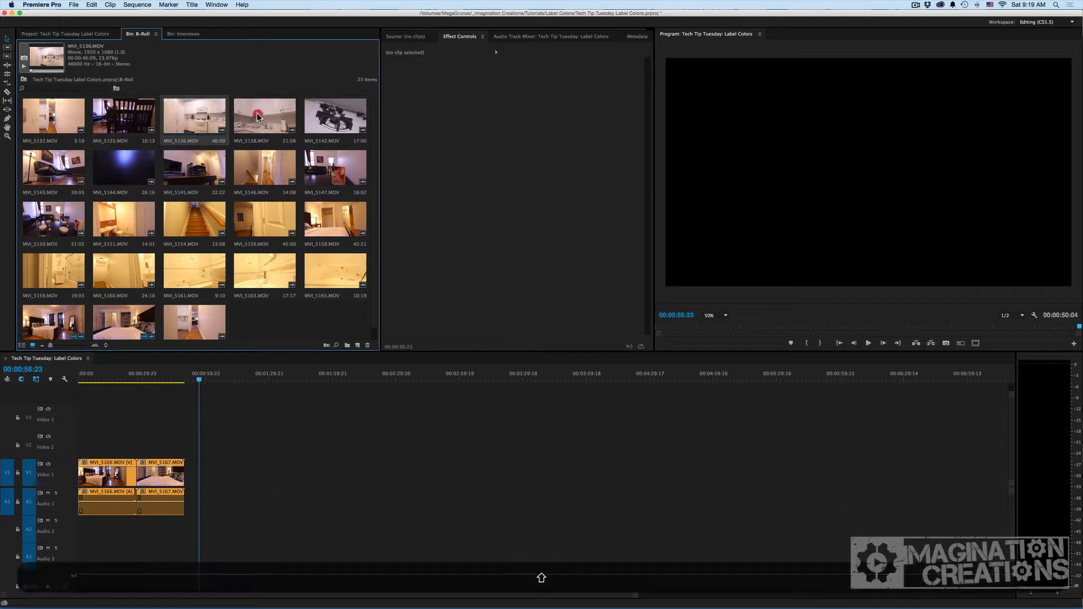
left_click(334, 118, "shift")
right_click(334, 119)
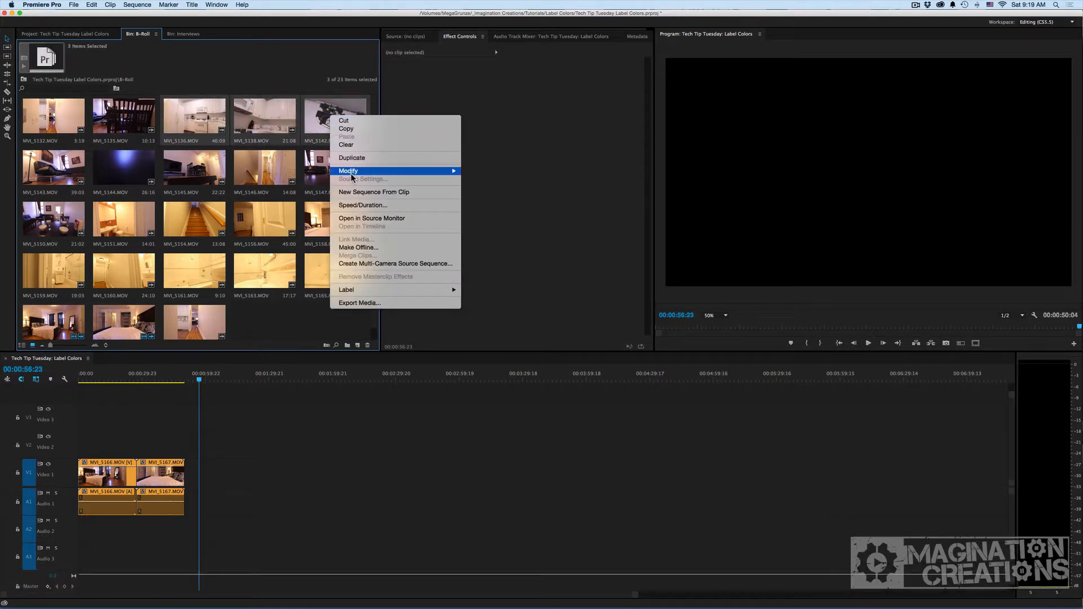
mouse_move(401, 289)
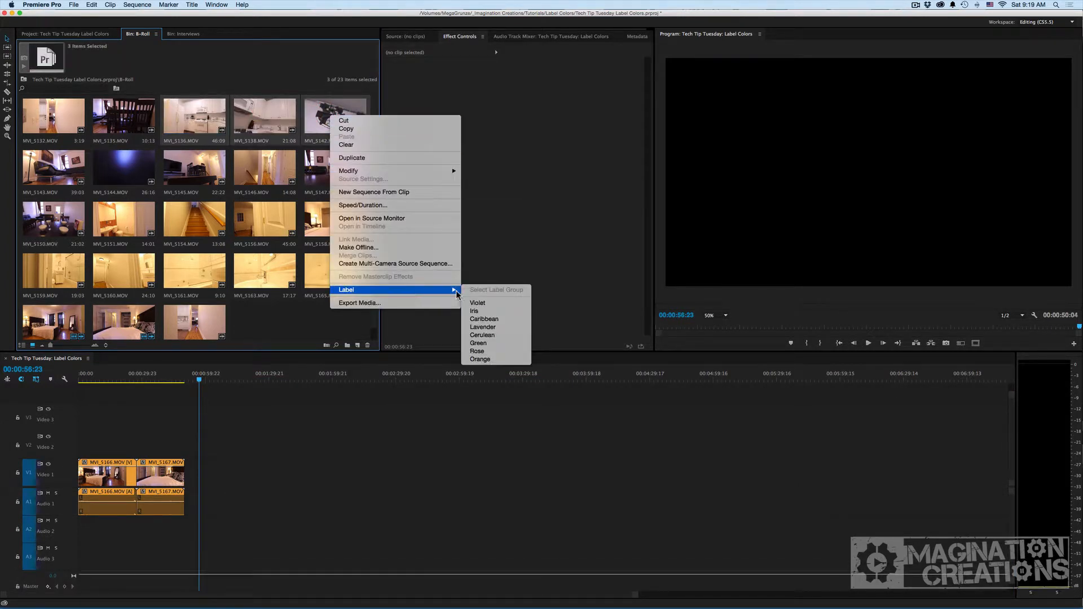
left_click(479, 345)
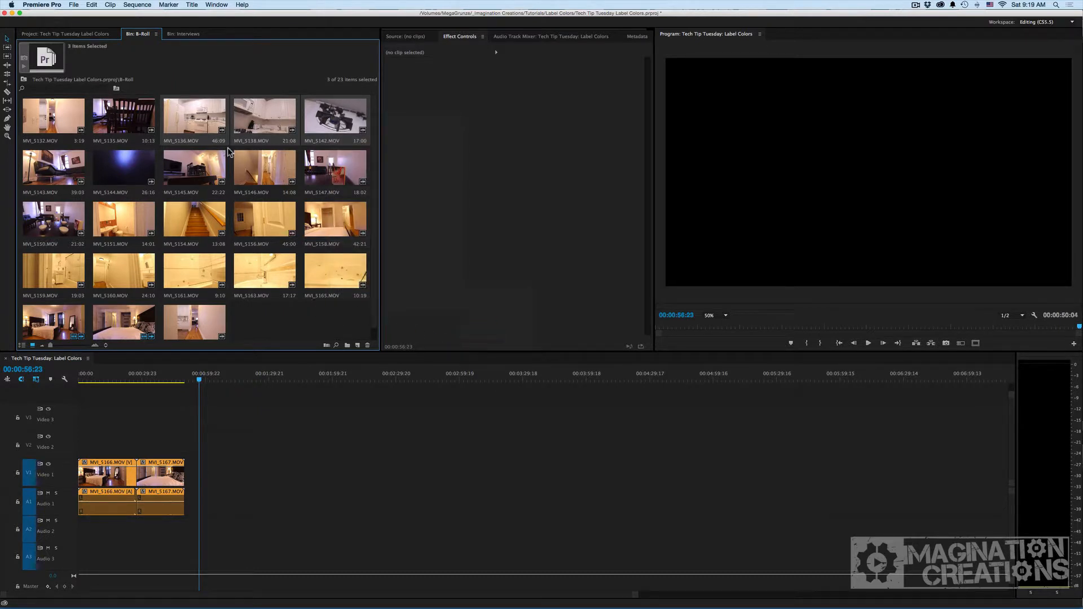
Place the three Green clips on the timeline after the Orange clips and move the playhead past them.
left_click_drag(199, 126, 288, 473)
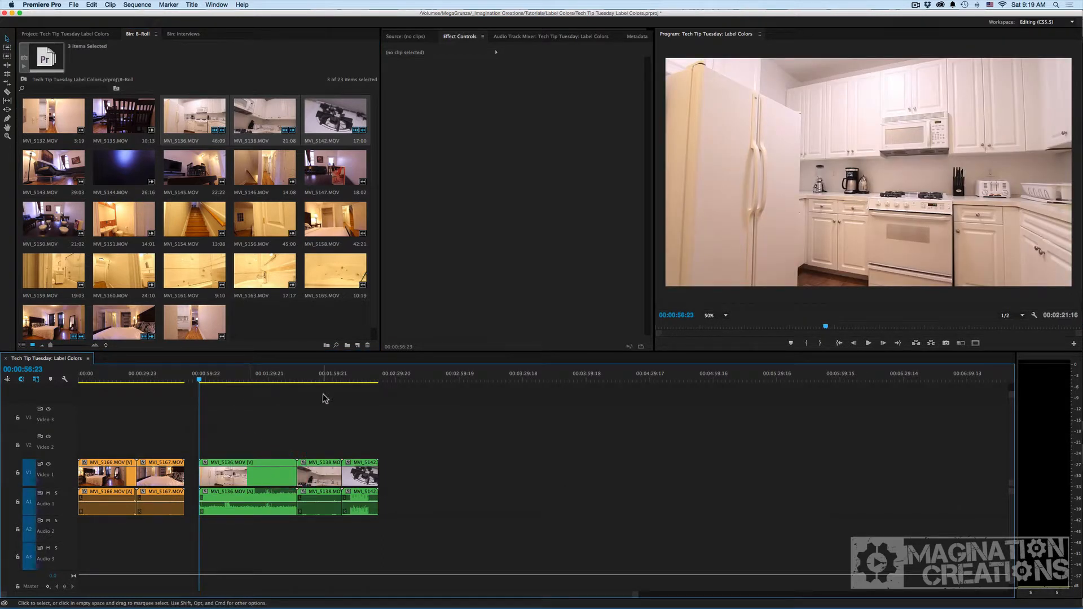
left_click(397, 379)
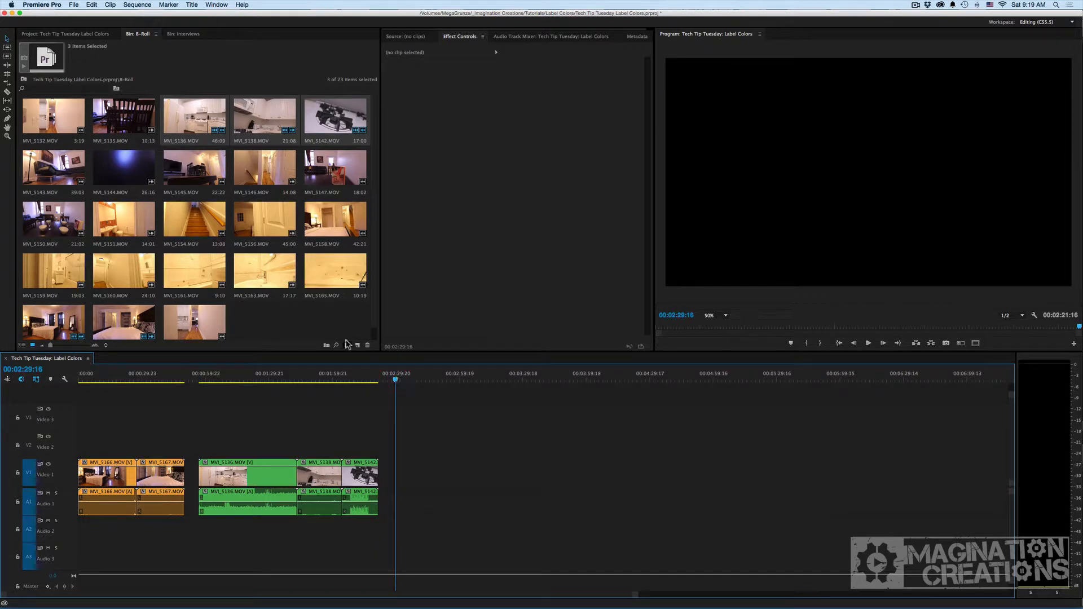
Add MVI_5163 to the timeline at the playhead and label that timeline clip Lavender.
left_click(310, 325)
left_click_drag(258, 276, 397, 472)
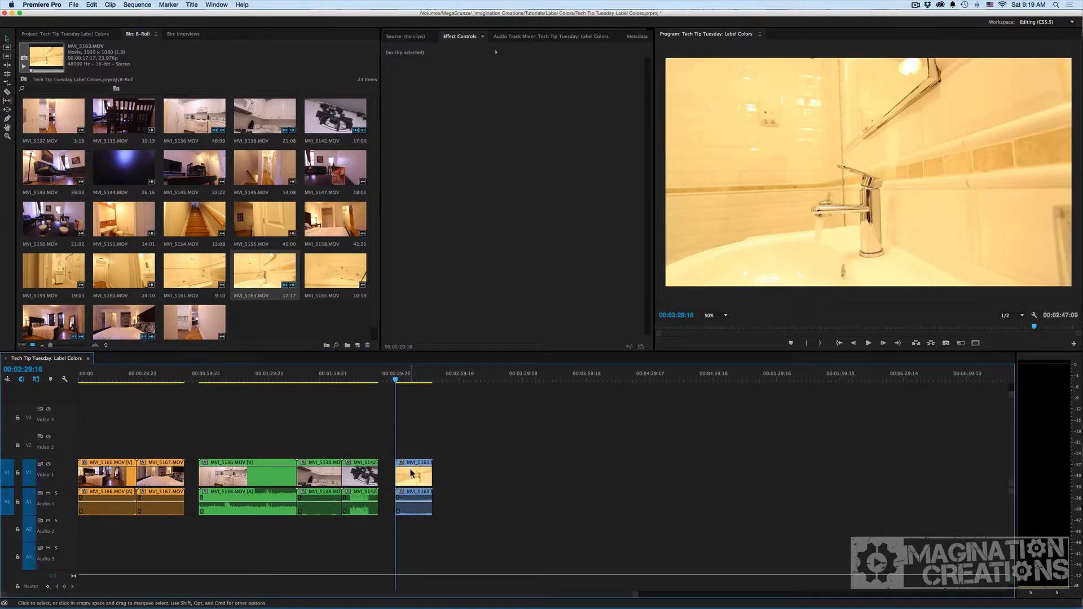
right_click(412, 473)
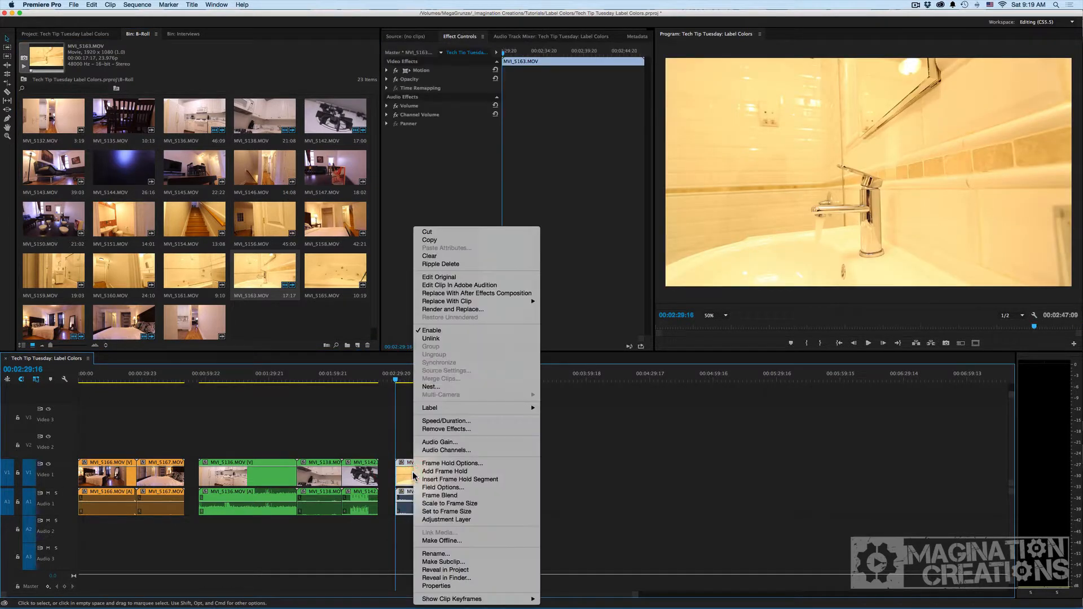
mouse_move(530, 410)
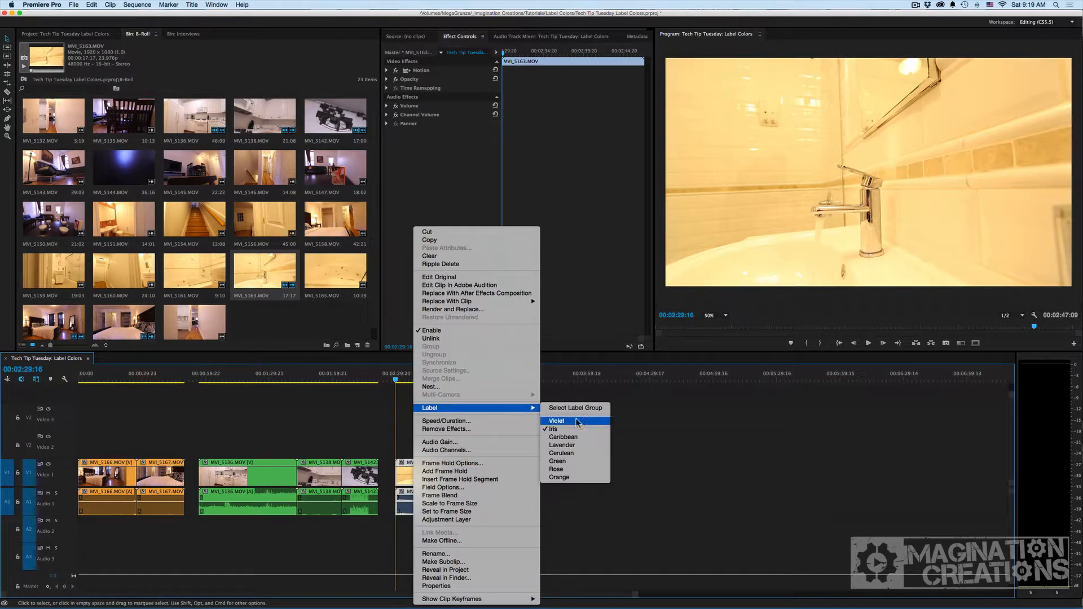
left_click(579, 447)
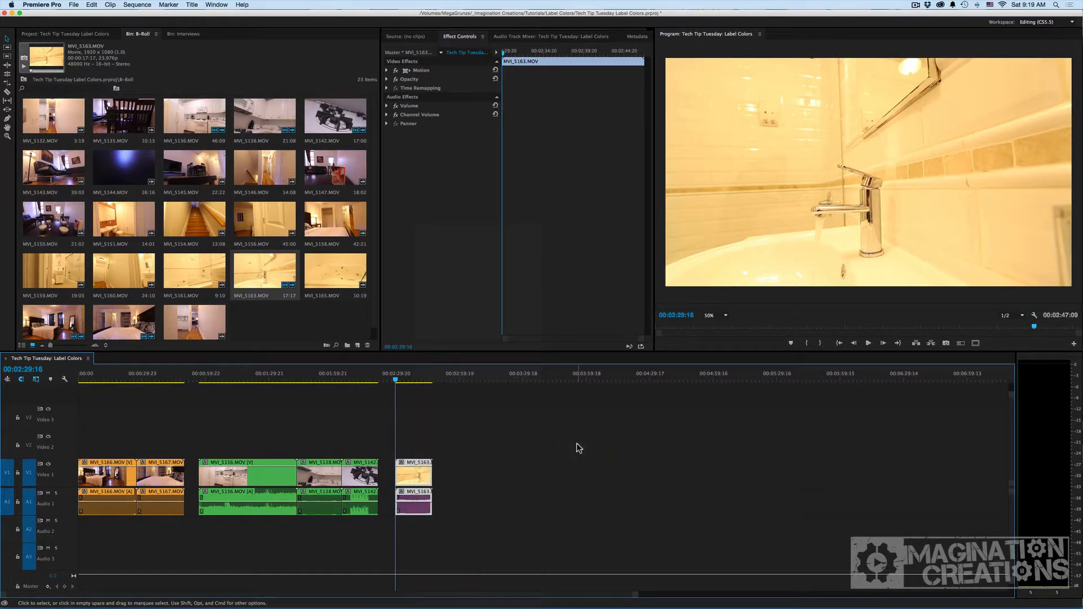
left_click(421, 419)
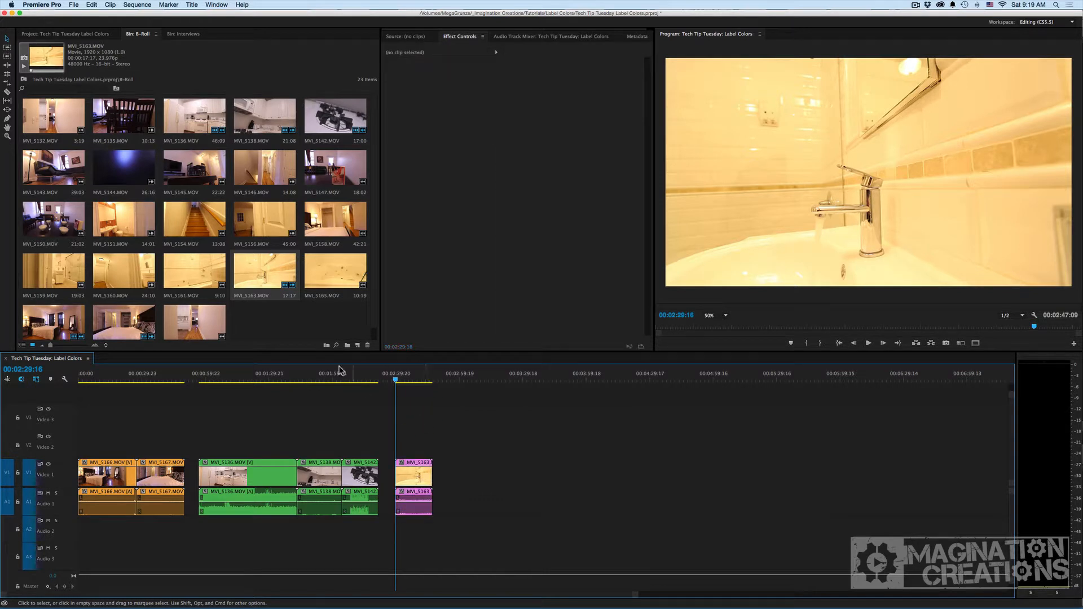
Place a second copy of MVI_5163 on the timeline after the Lavender clip.
left_click(275, 313)
left_click_drag(262, 282, 450, 473)
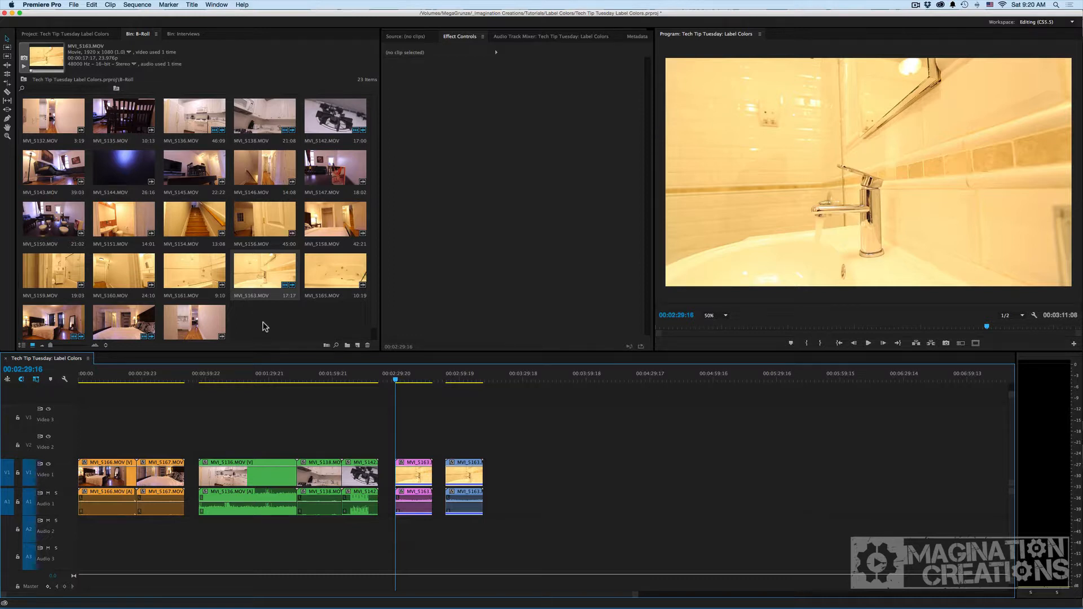
Select all clips in the sequence and delete them.
key("super+a")
key("super+BackSpace")
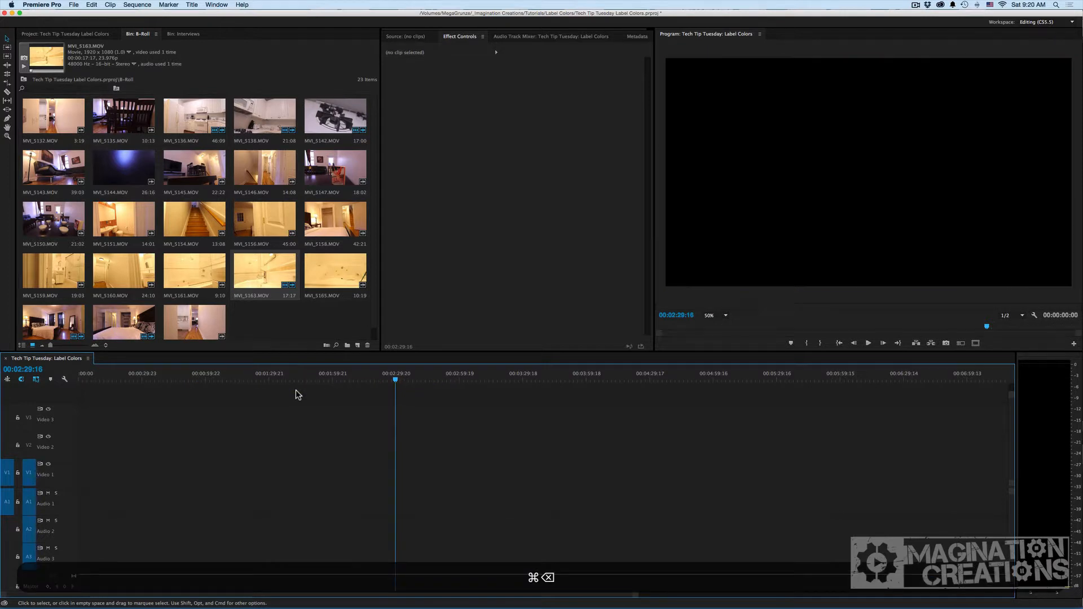
Add interview clips MVI_4084 through MVI_4086 from the Interviews bin to the start of Video 1.
left_click(185, 34)
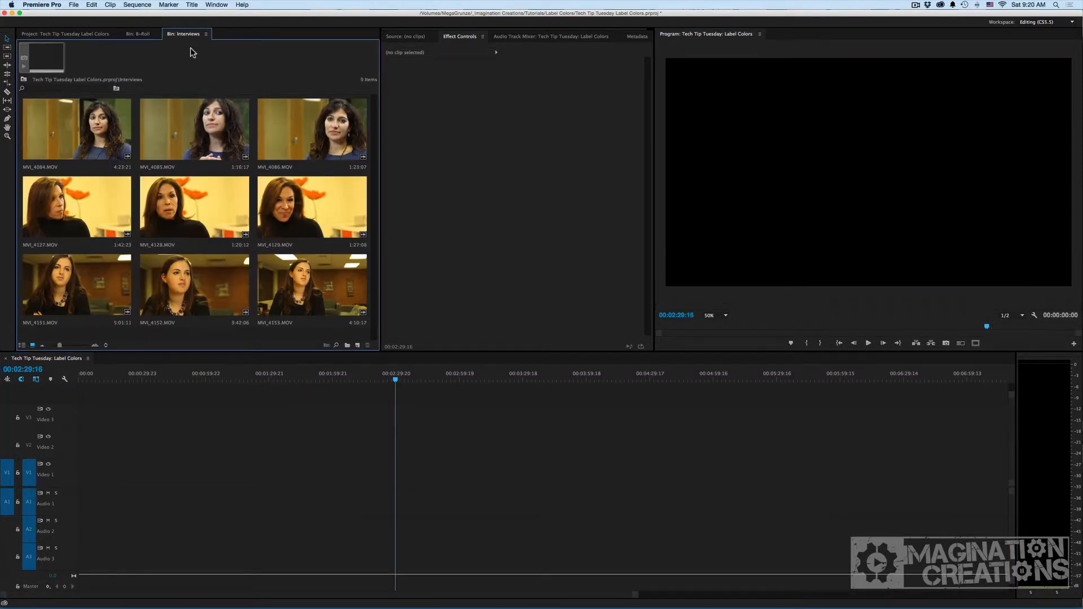
left_click(113, 114)
left_click(313, 130, "shift")
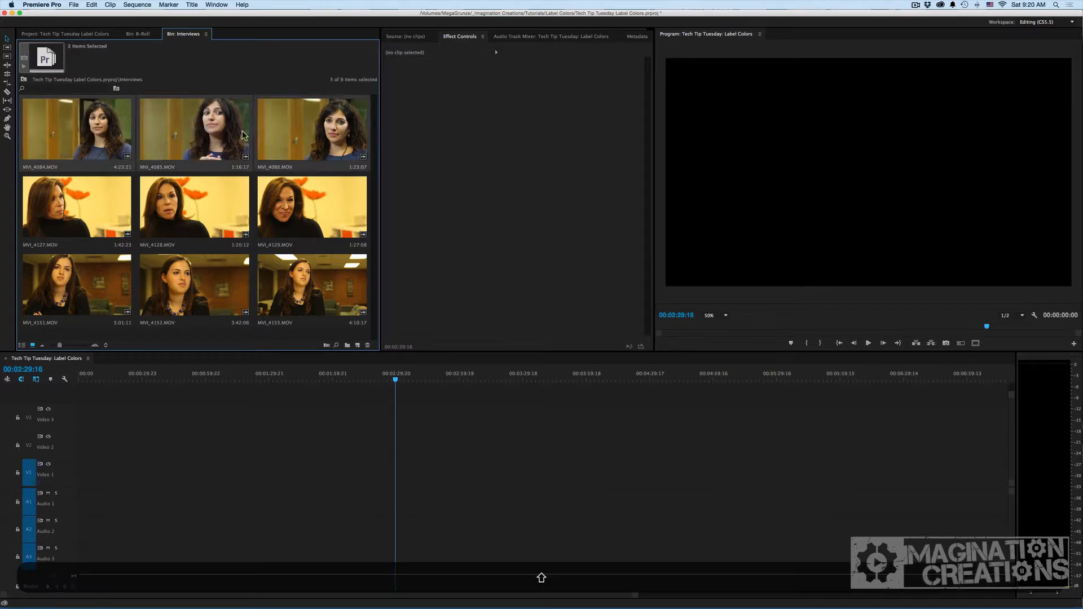
left_click_drag(131, 225, 130, 471)
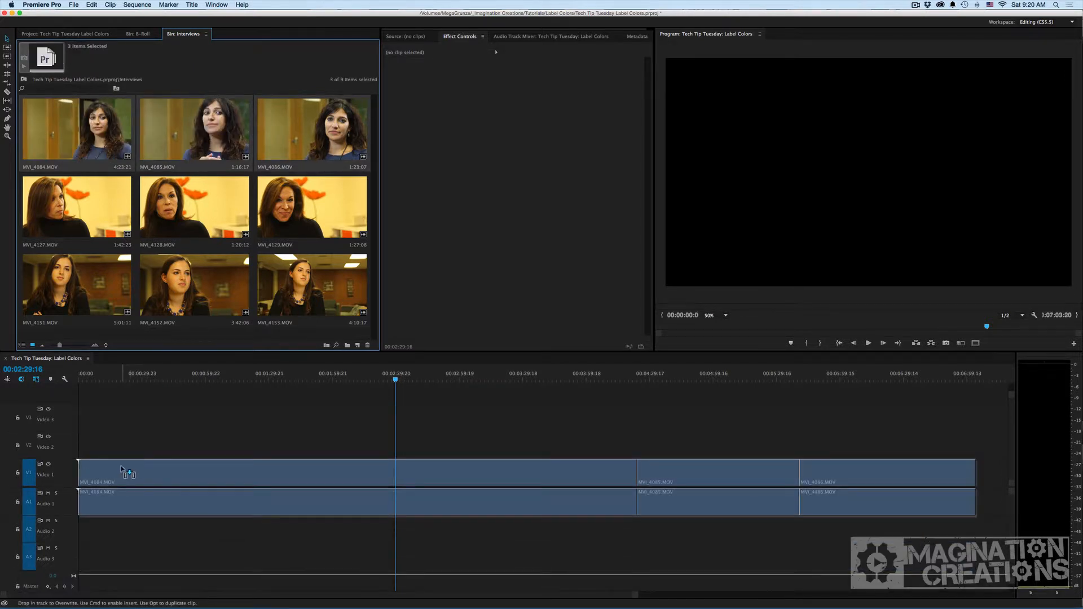
Split MVI_4084 with the Razor tool at about 00:01:51 and 00:02:56.
key("minus")
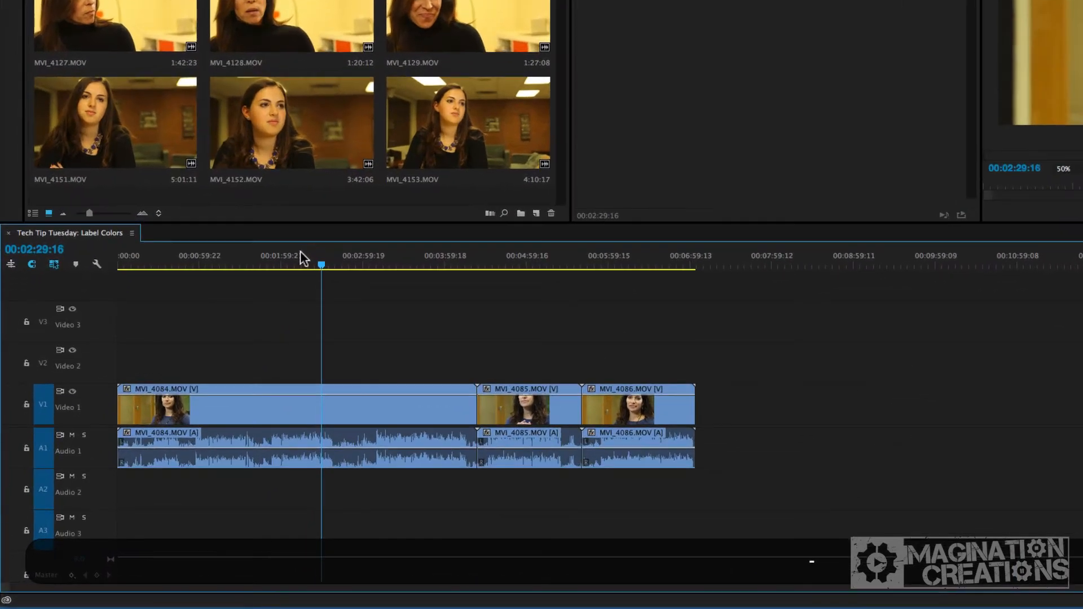
left_click_drag(261, 258, 269, 257)
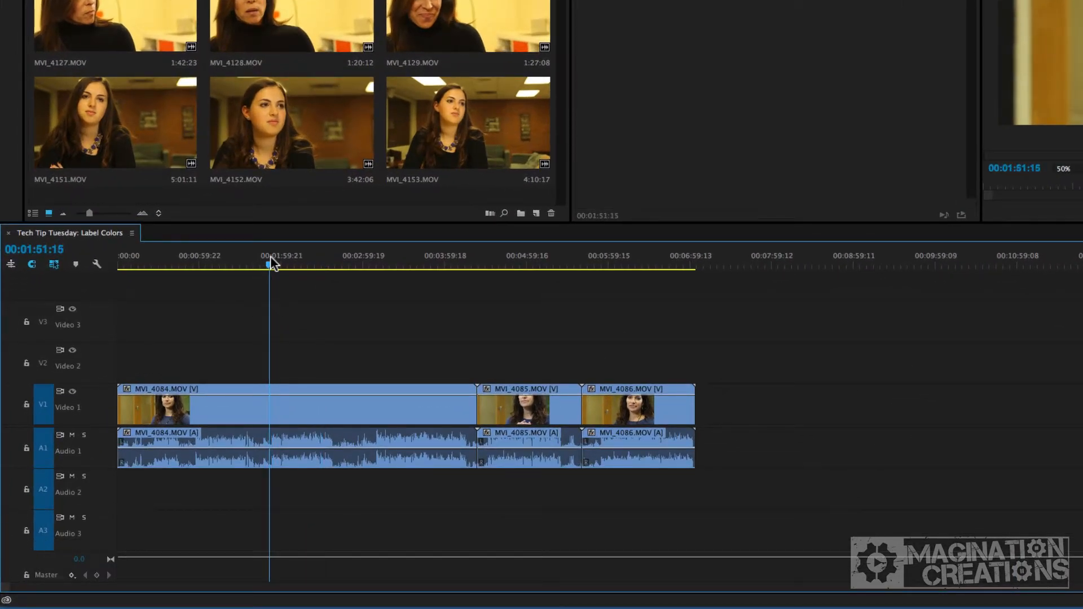
key("c")
left_click(270, 389)
left_click(358, 260)
left_click(359, 407)
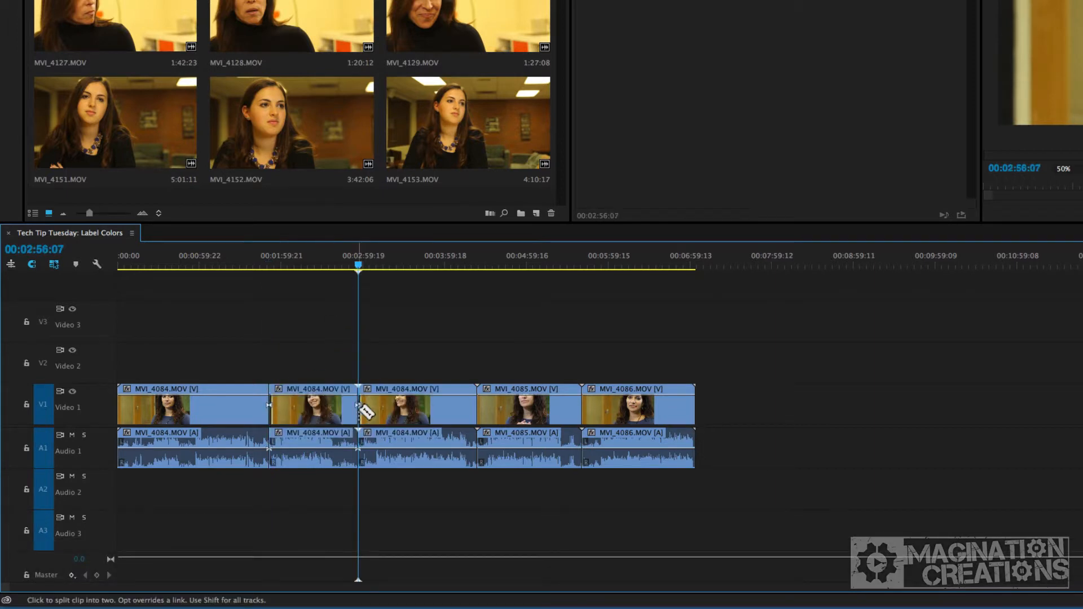
Label the middle MVI_4084 segment Lavender.
key("v")
right_click(328, 406)
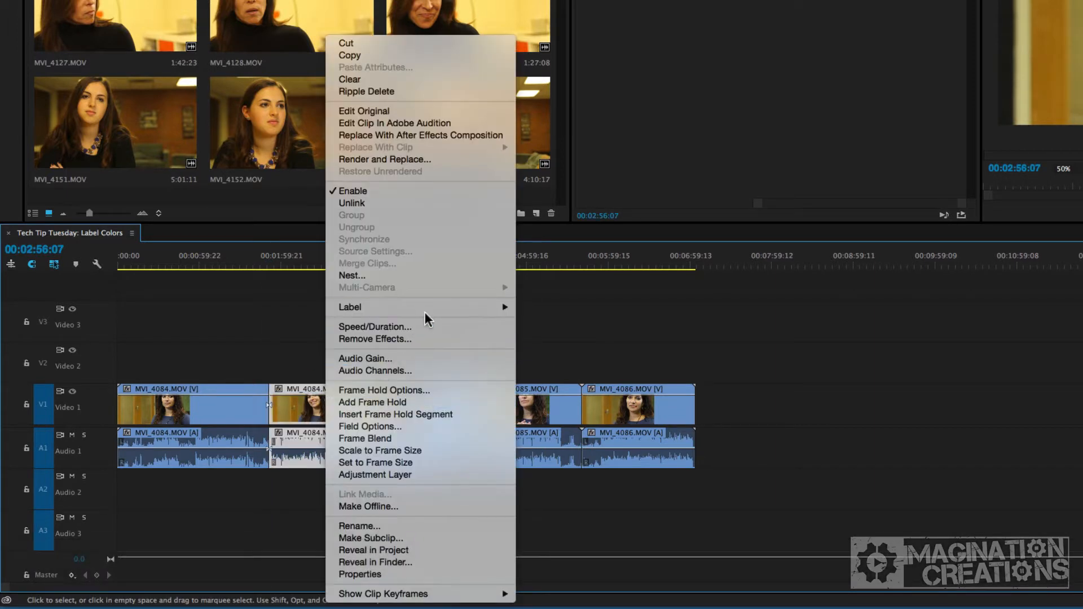
mouse_move(511, 307)
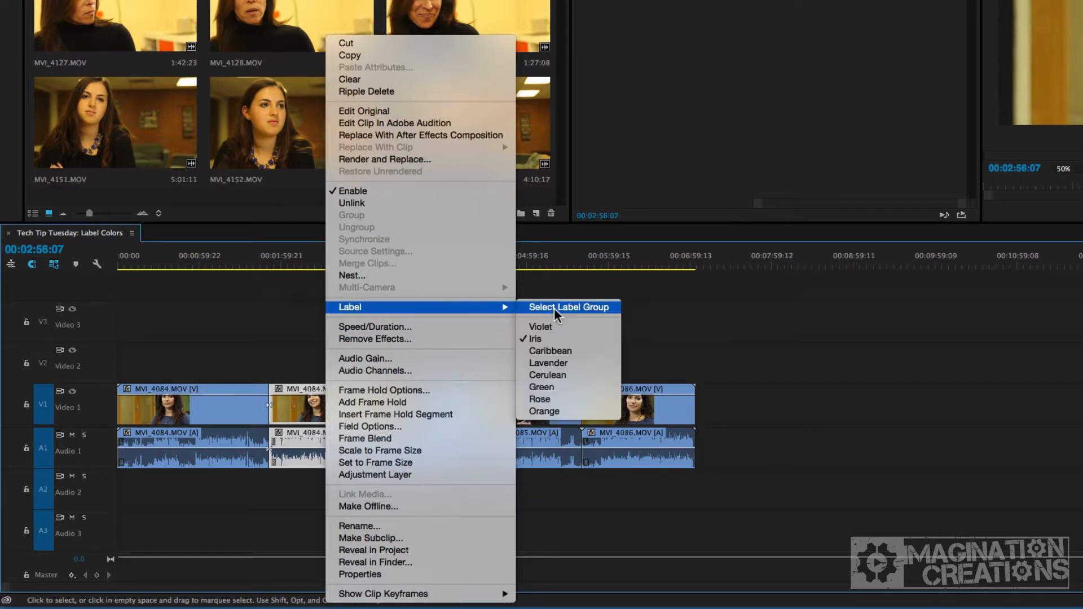
left_click(548, 364)
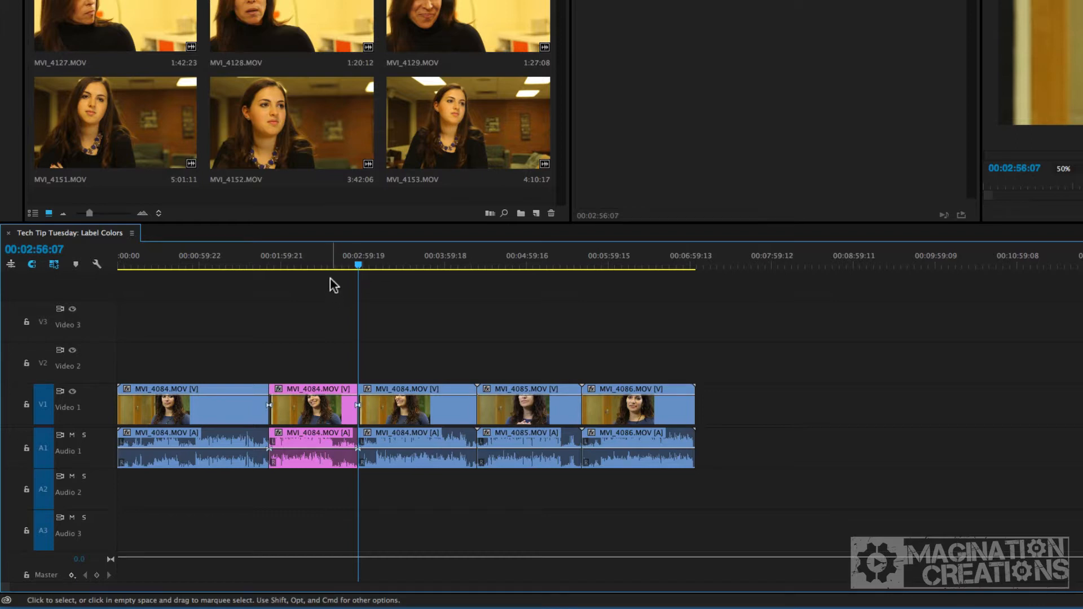
Add MVI_4127 to the timeline after a gap and split it twice with the Razor tool near 00:07:56.
left_click_drag(140, 9, 733, 402)
left_click(769, 262)
key("c")
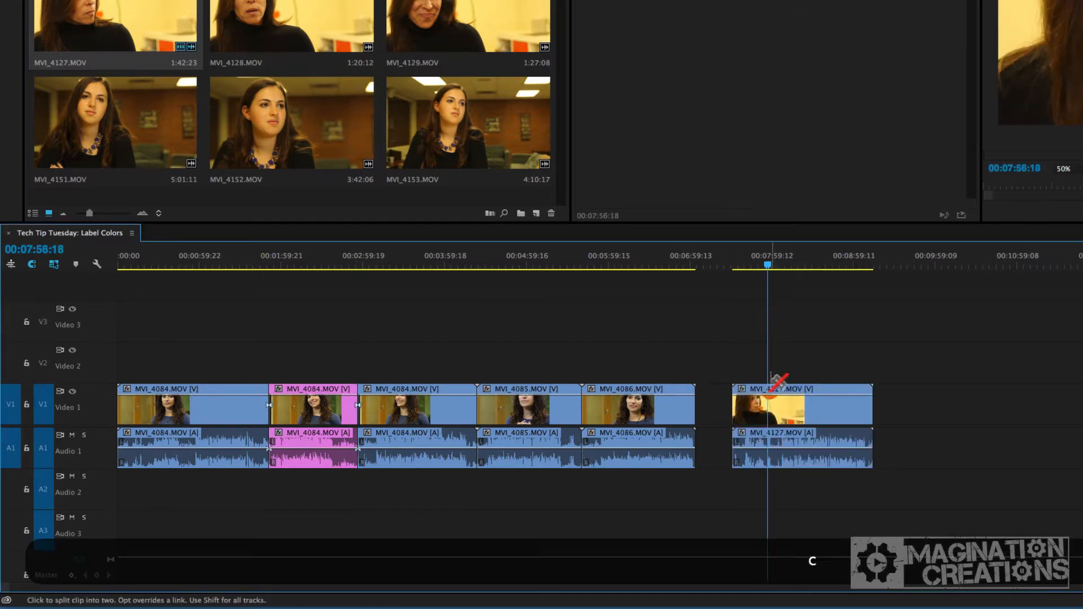
left_click(768, 402)
left_click(804, 401)
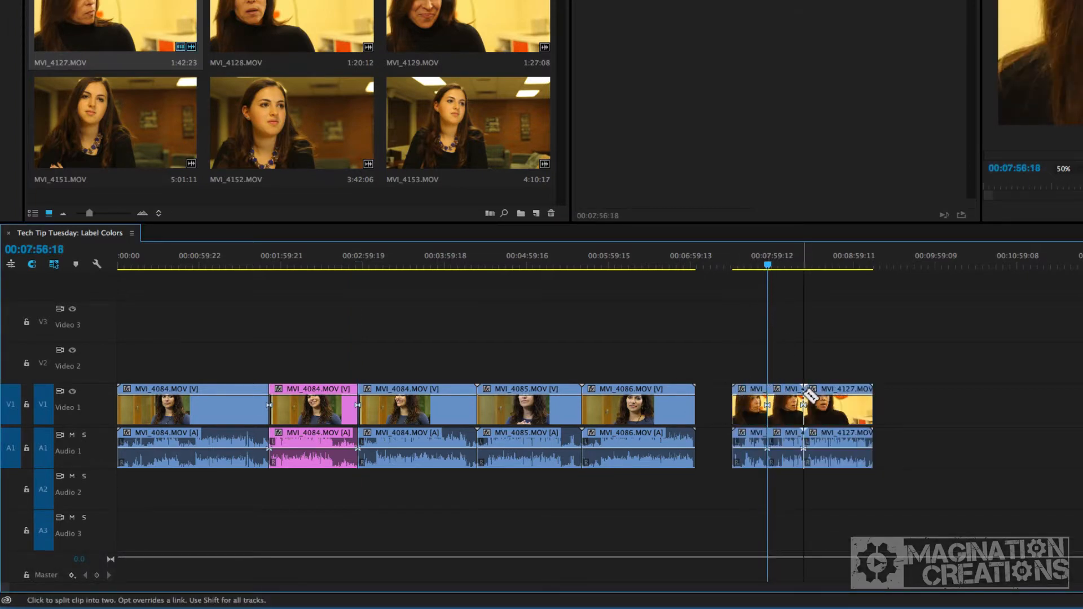
Label the second MVI_4127 segment Lavender.
key("v")
right_click(781, 407)
mouse_move(850, 307)
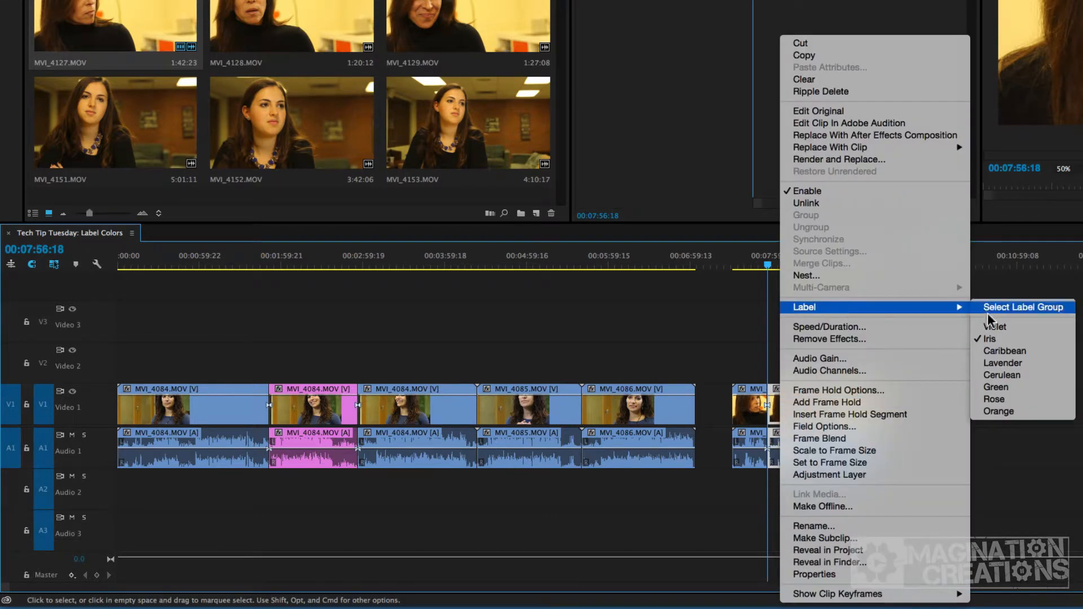
left_click(987, 364)
Label the third MVI_4127 segment Cerulean.
left_click(812, 260)
right_click(834, 406)
mouse_move(942, 308)
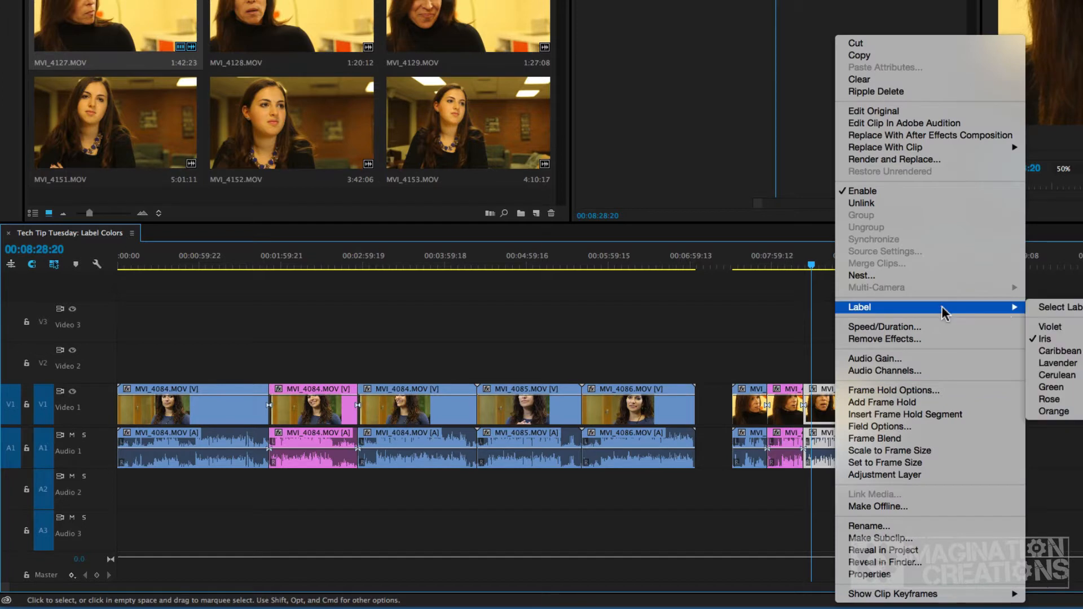
left_click(1063, 374)
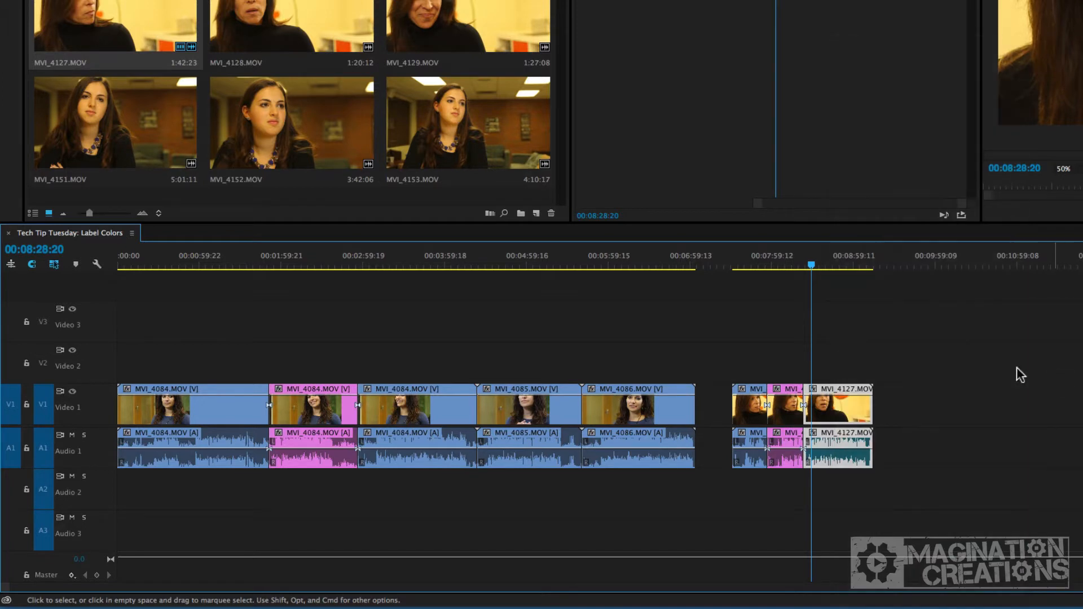
Add MVI_4153 to the timeline after a gap and split it twice with the Razor tool.
left_click(845, 284)
left_click_drag(461, 151, 943, 410)
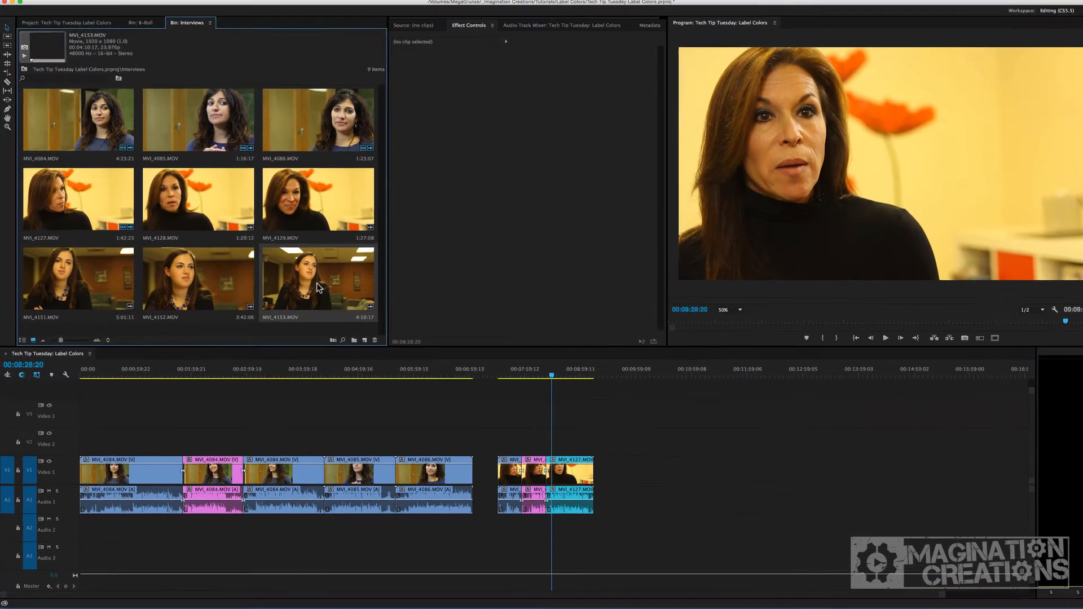
left_click_drag(629, 478, 619, 478)
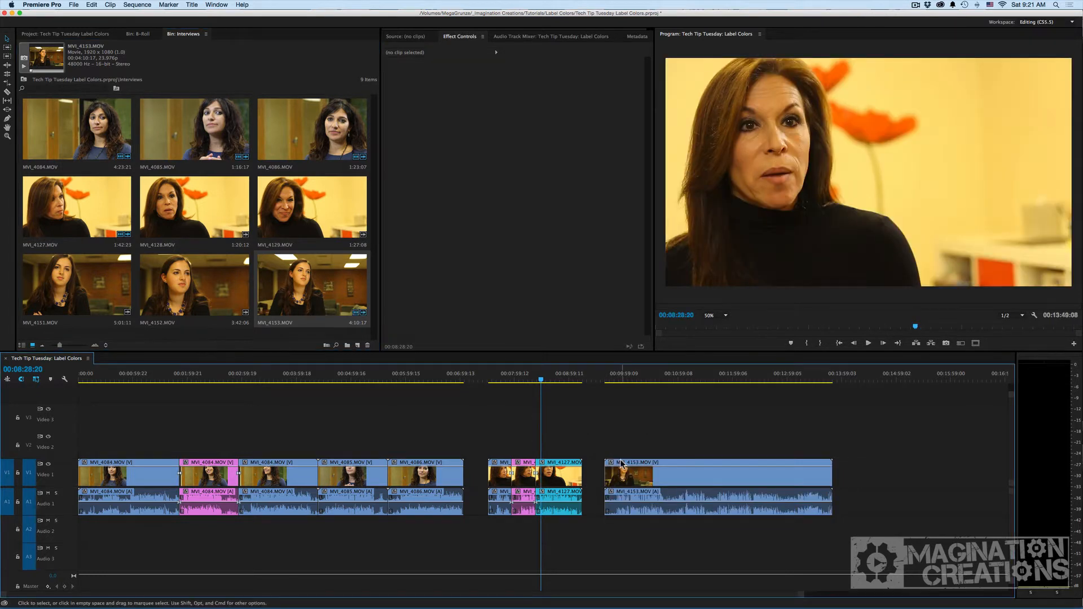
key("c")
left_click(614, 472)
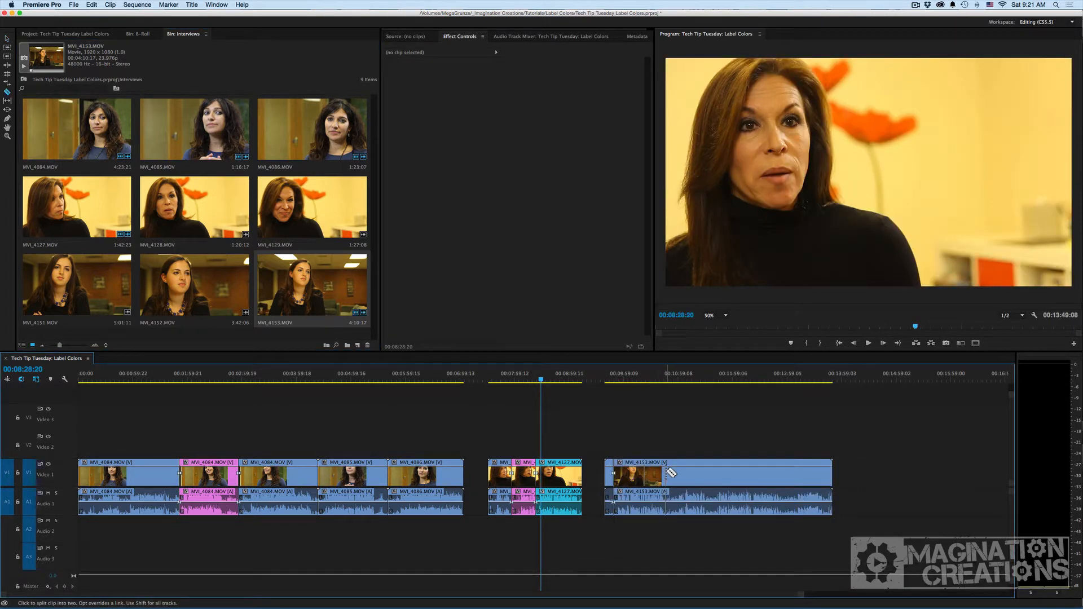
left_click(665, 473)
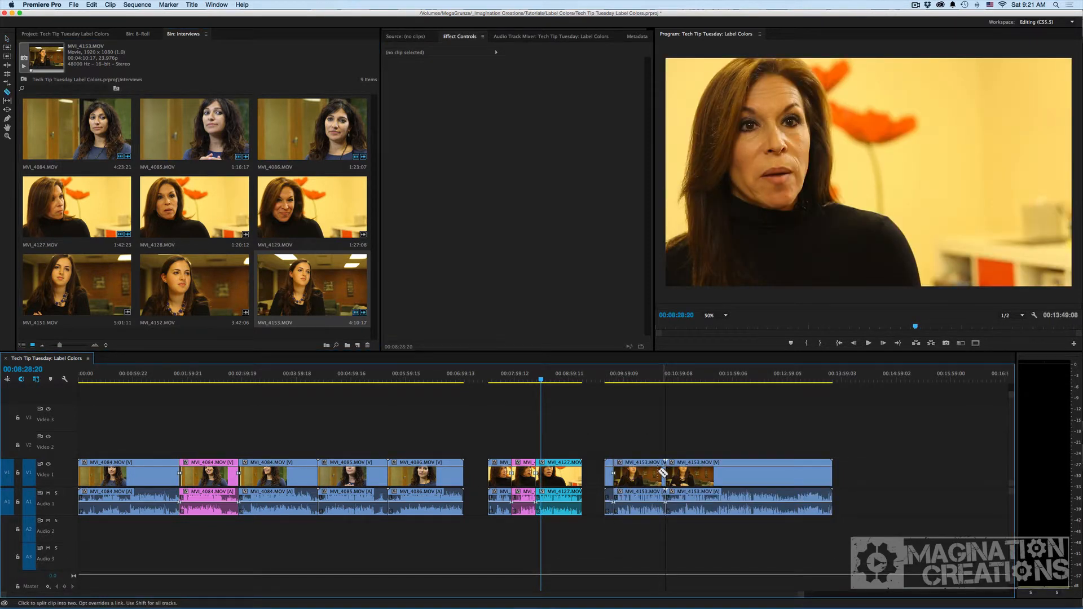
Label the first MVI_4153 segment Cerulean.
key("v")
right_click(653, 474)
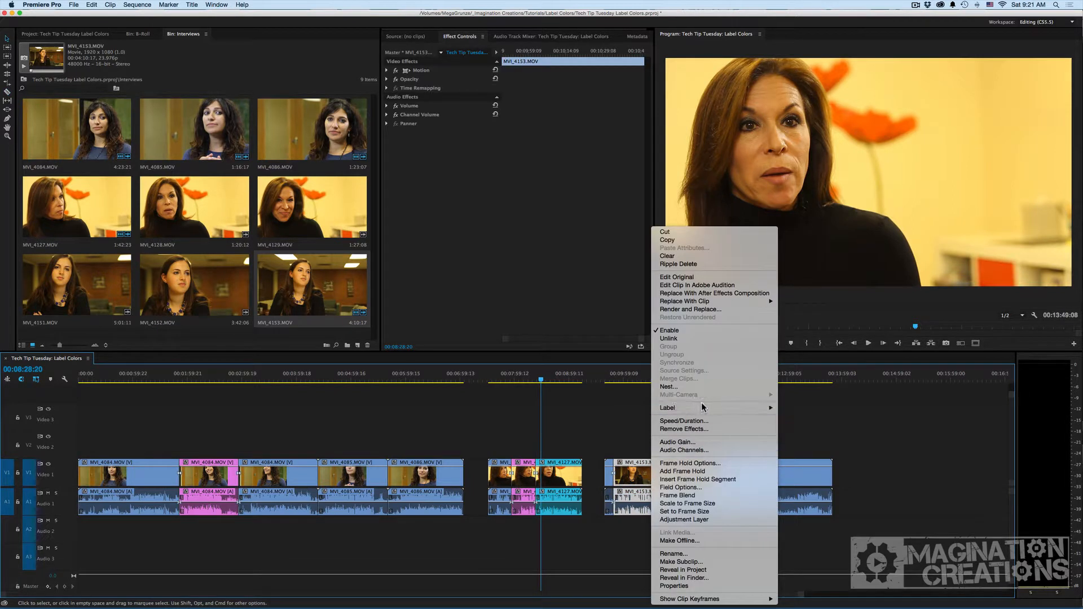
mouse_move(728, 408)
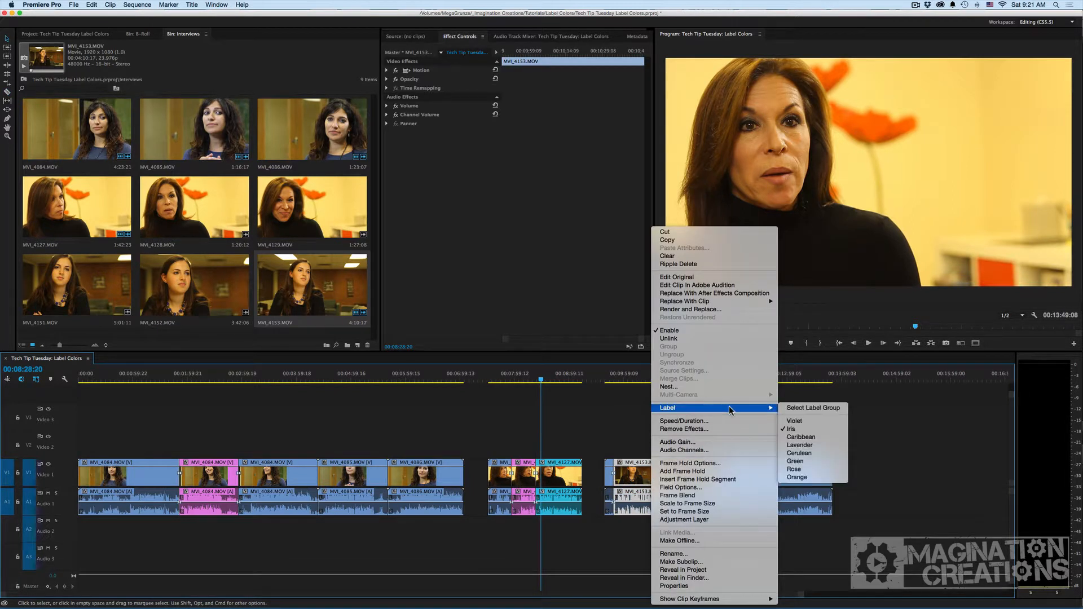
left_click(799, 455)
Select all timeline clips in the Lavender label group.
left_click(649, 398)
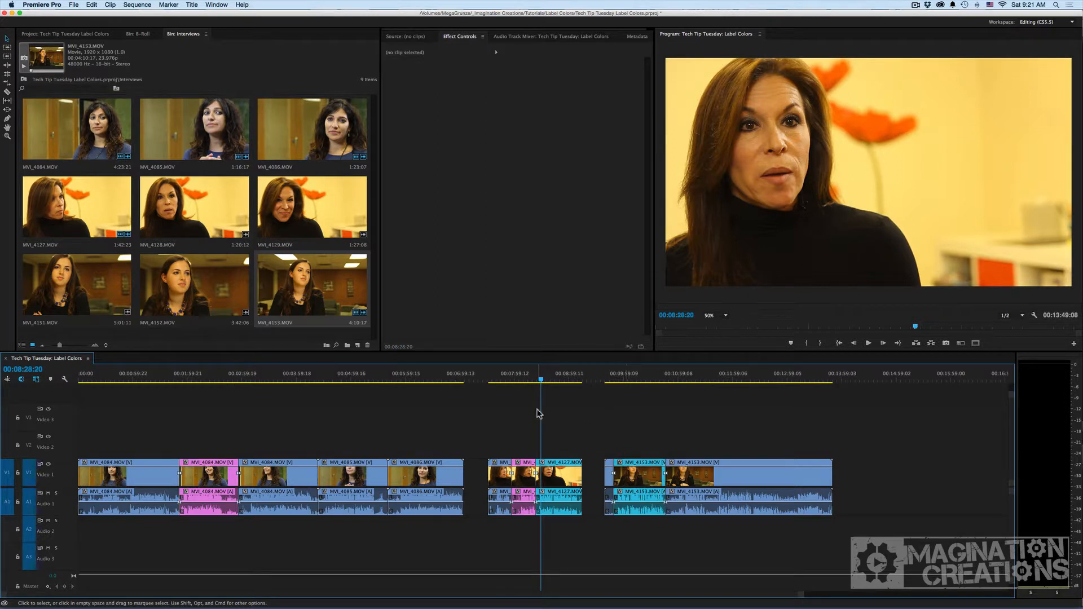
right_click(522, 475)
mouse_move(581, 411)
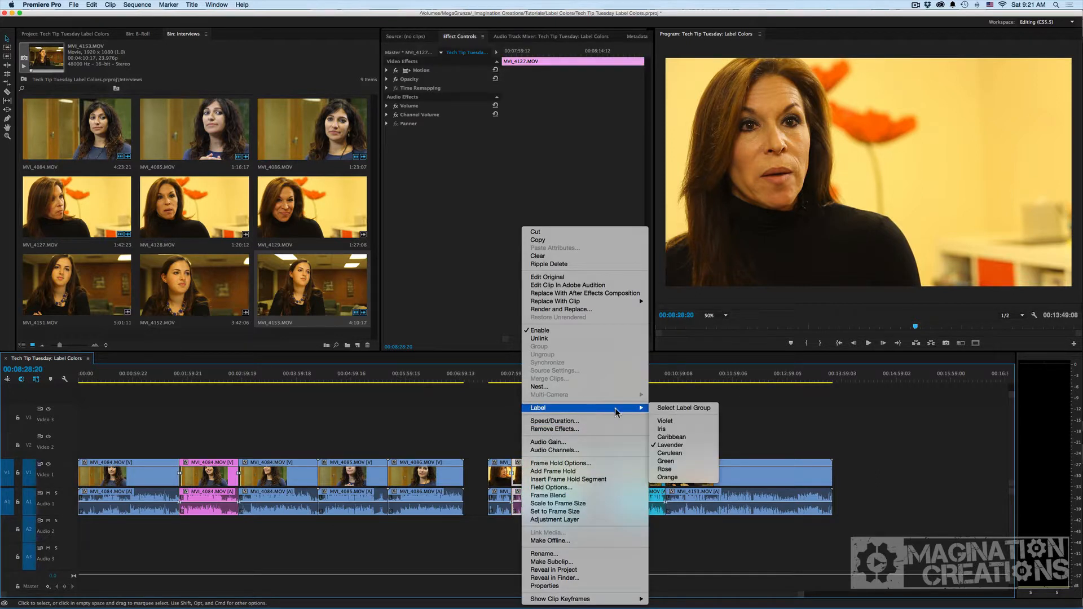
left_click(674, 409)
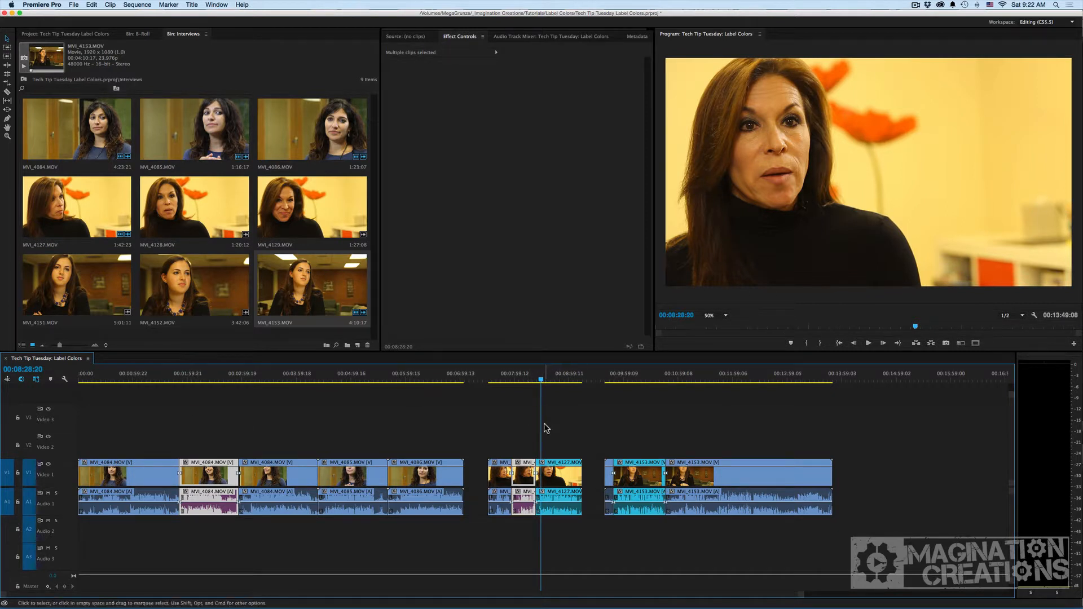
Cut the Lavender-labeled clips and paste them beyond the end of the sequence.
key("super+x")
scroll(604, 394, "right", 5)
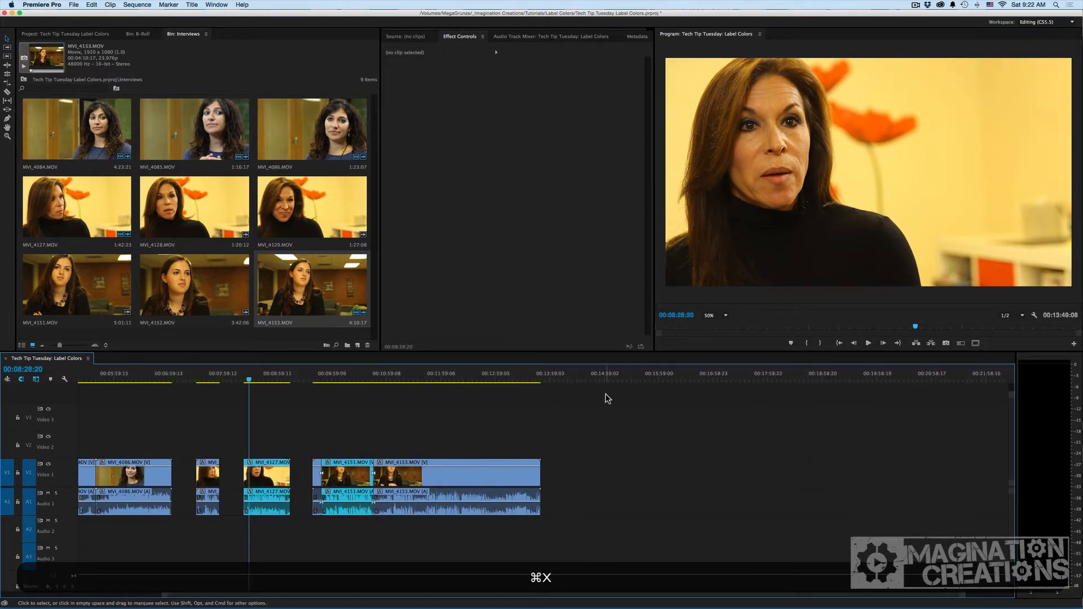
left_click(617, 379)
key("super+v")
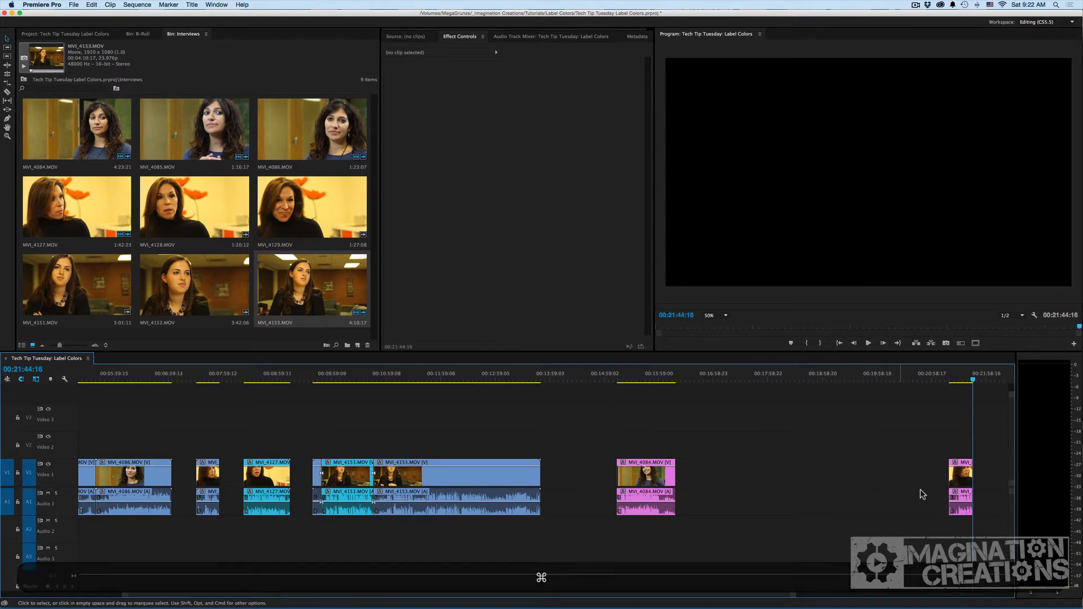
left_click_drag(967, 478, 769, 476)
left_click_drag(695, 477, 695, 478)
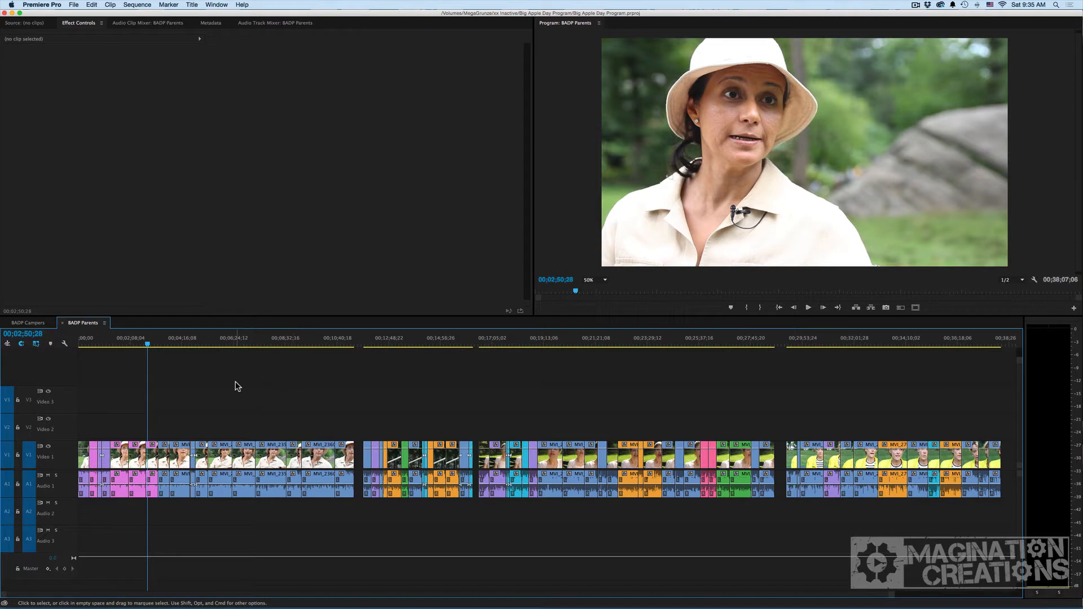
Open the Label Colors preferences to review the label names and close the dialog.
left_click(41, 5)
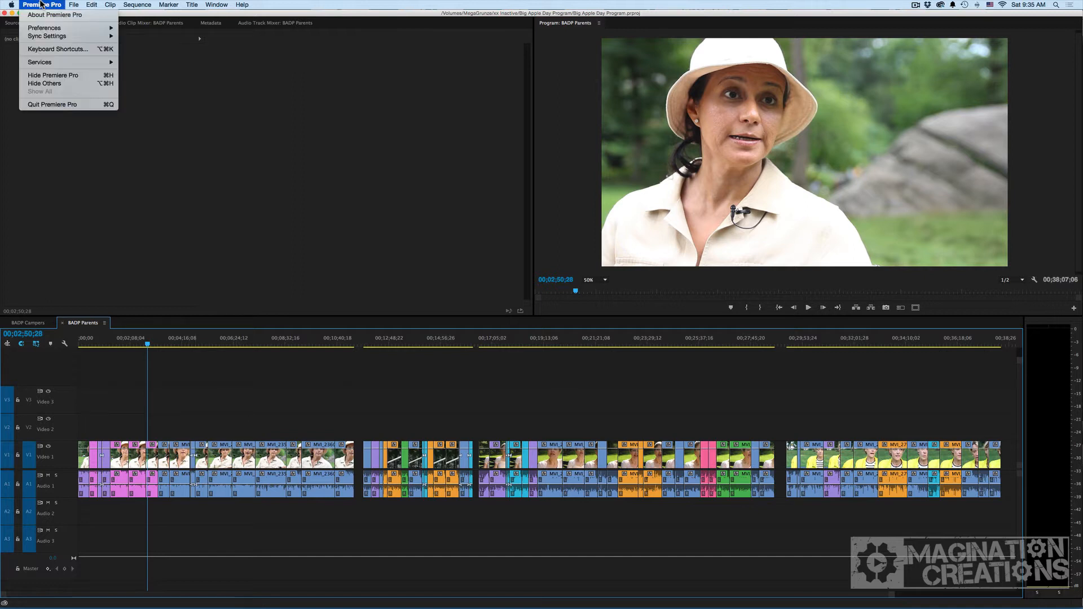
mouse_move(56, 27)
left_click(145, 112)
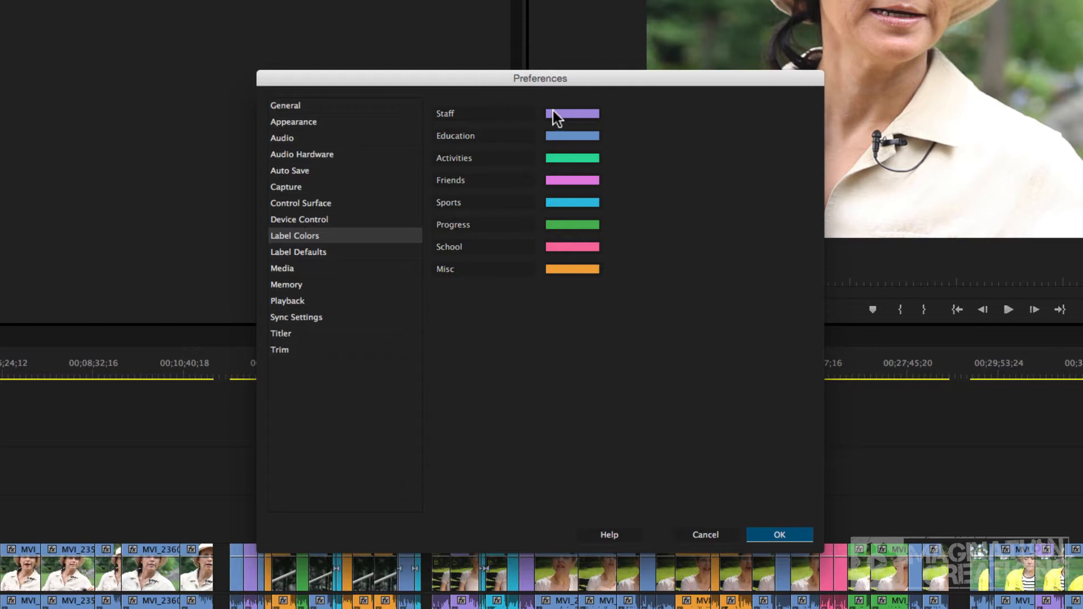
left_click(573, 114)
left_click(770, 535)
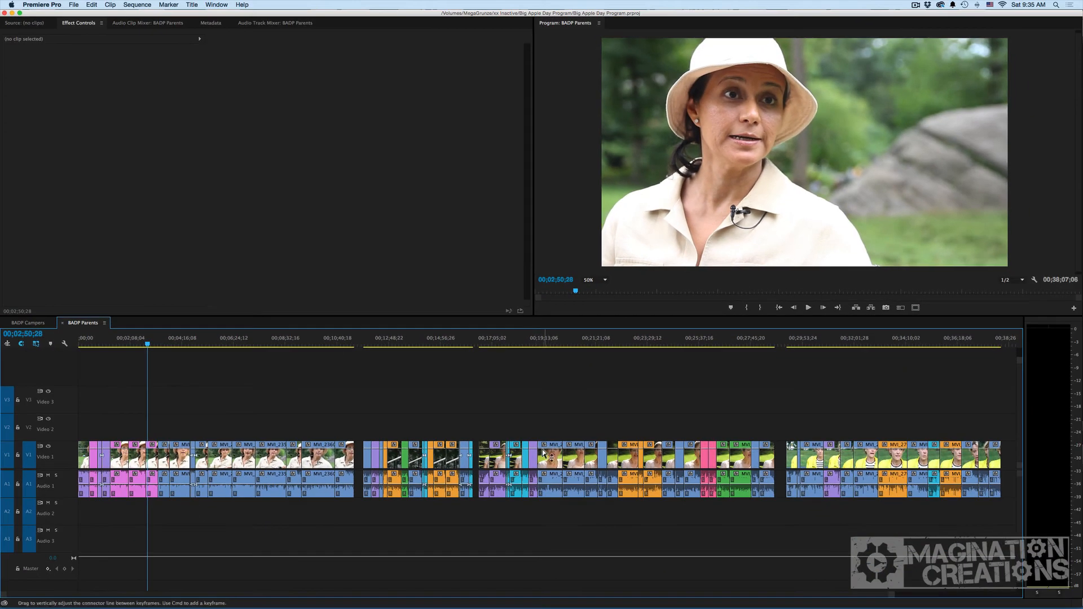
Select all timeline clips in the Staff label group of the BADP Parents sequence.
right_click(533, 458)
mouse_move(589, 407)
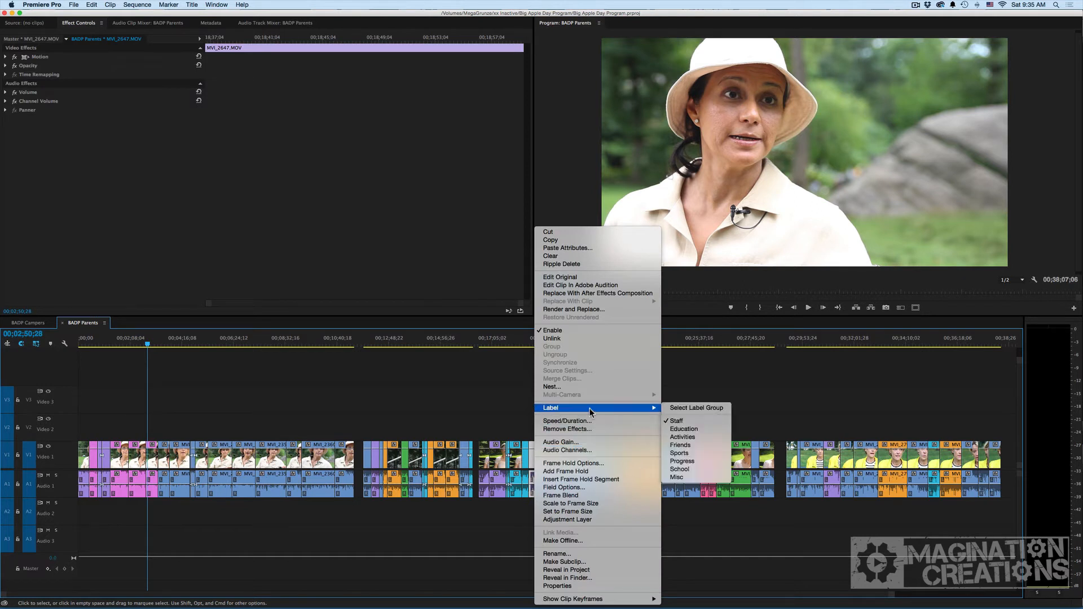
left_click(694, 408)
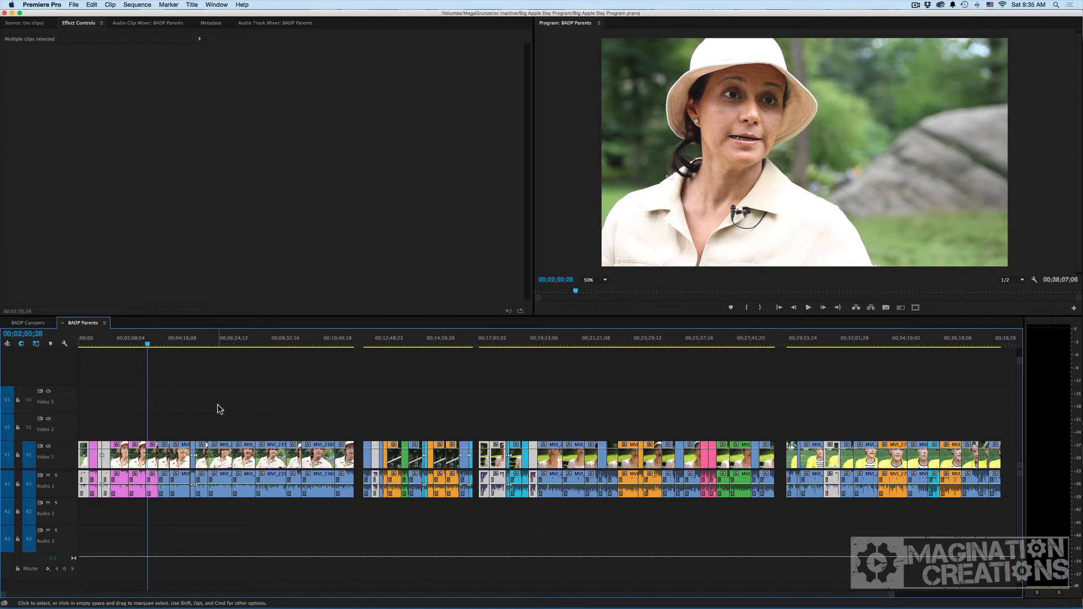
Cut the Staff-labeled clips and paste them past the end of the sequence.
key("super")
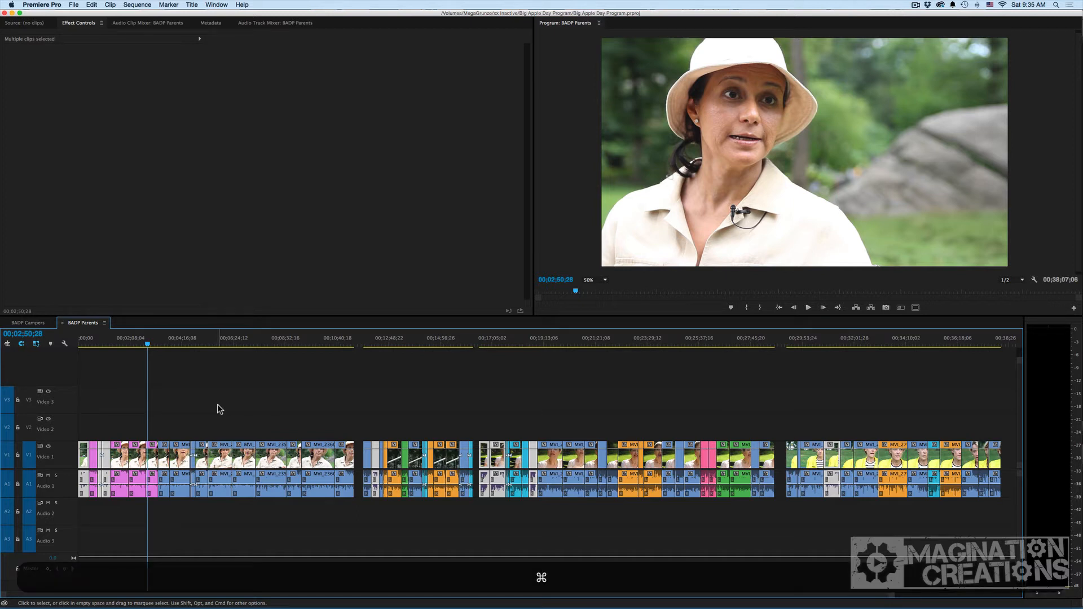
key("super+x")
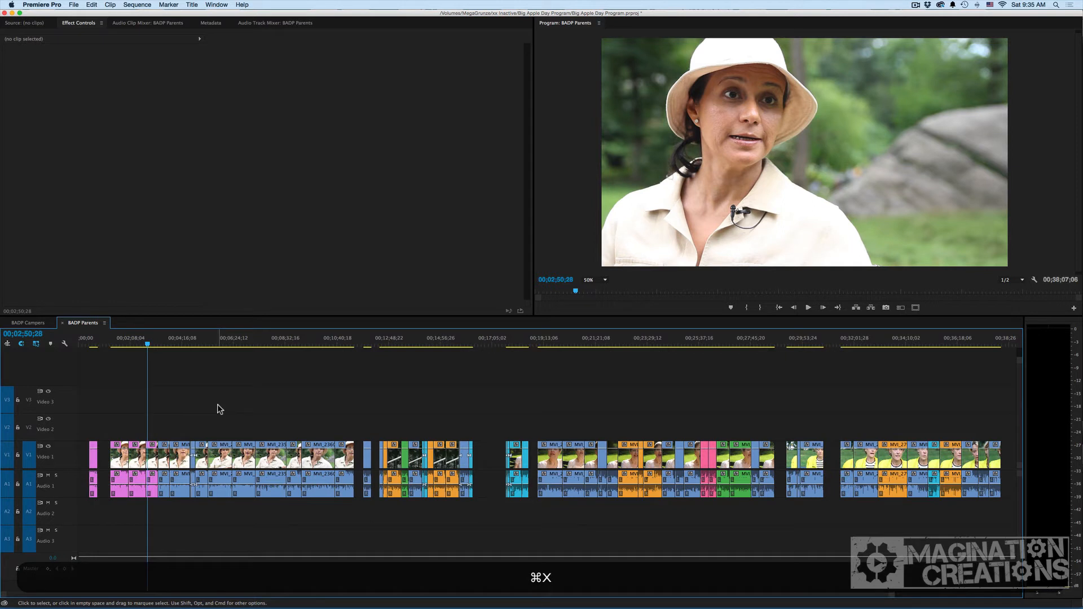
key("minus")
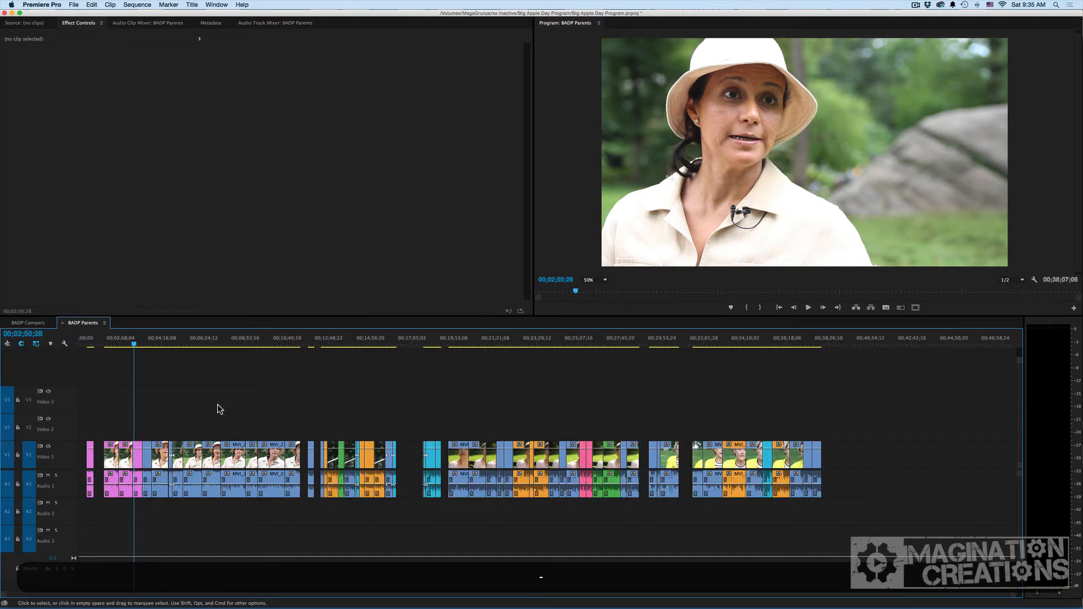
left_click(946, 342)
key("super+v")
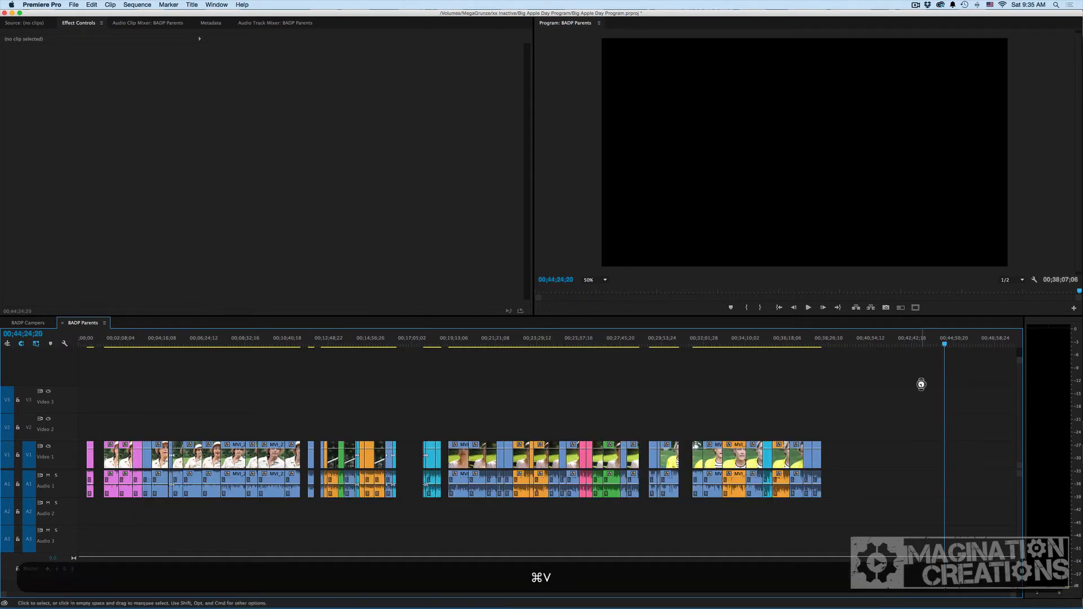
scroll(450, 456, "up", 3)
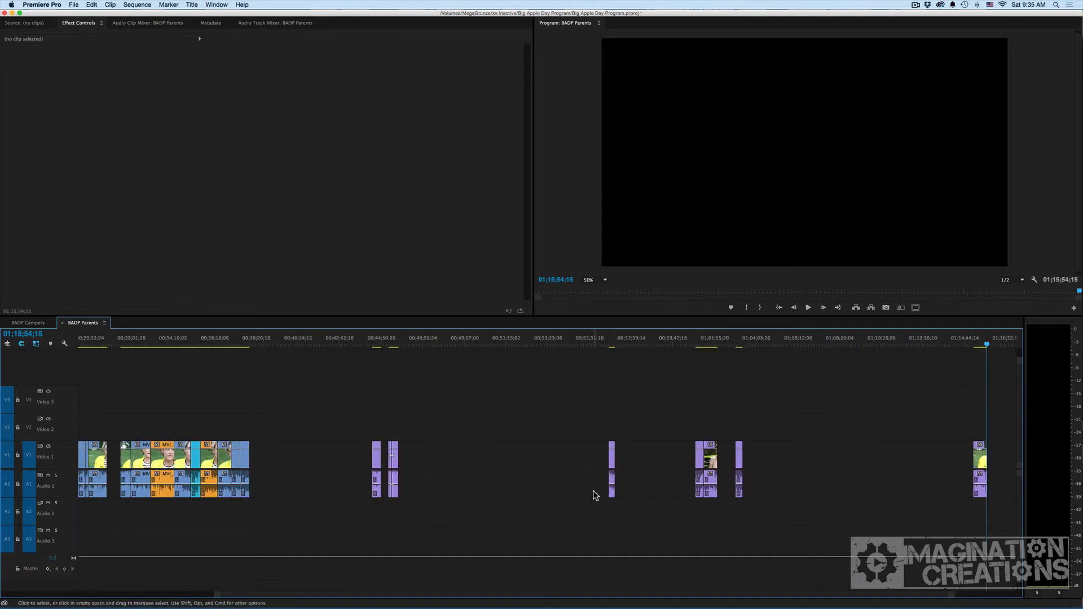
scroll(510, 457, "up", 10)
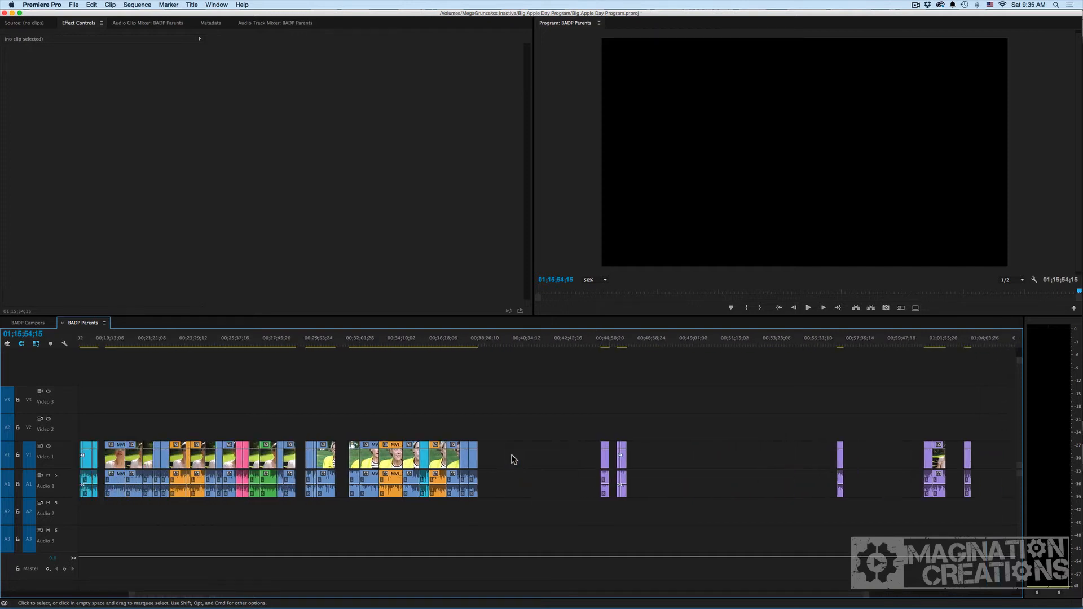
scroll(513, 458, "up", 4)
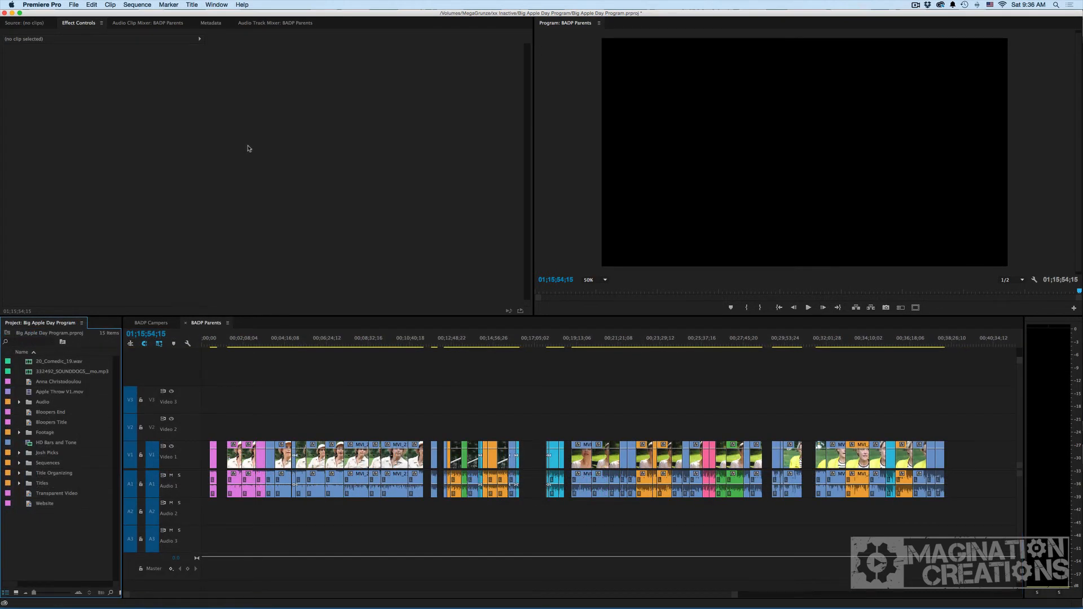
Open the Label Colors preferences and rename Staff to Cam 1 and Education to Cam 2.
left_click(57, 3)
mouse_move(73, 28)
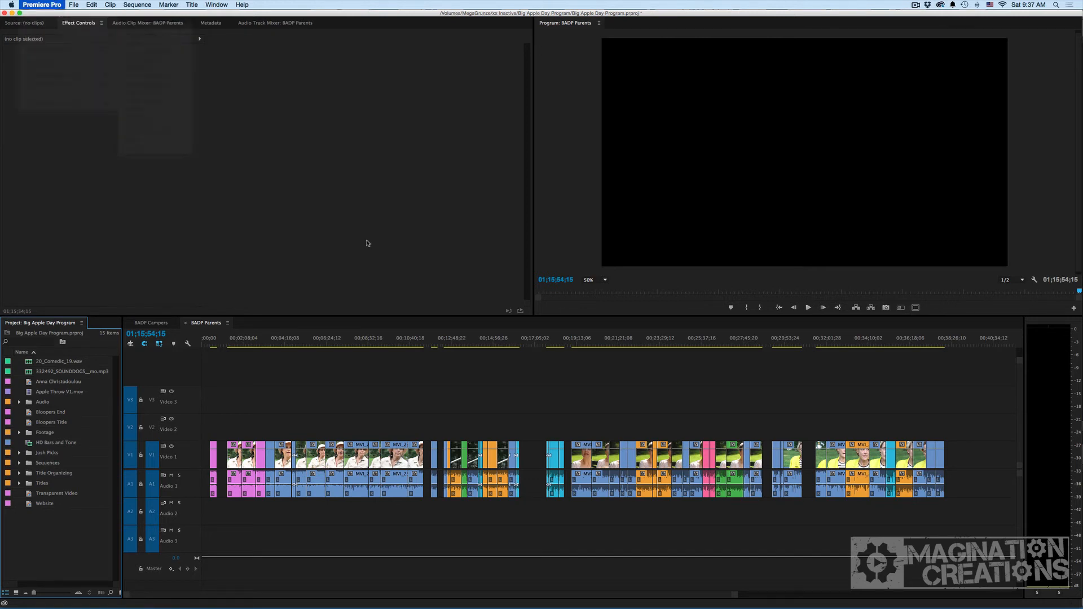
left_click(146, 93)
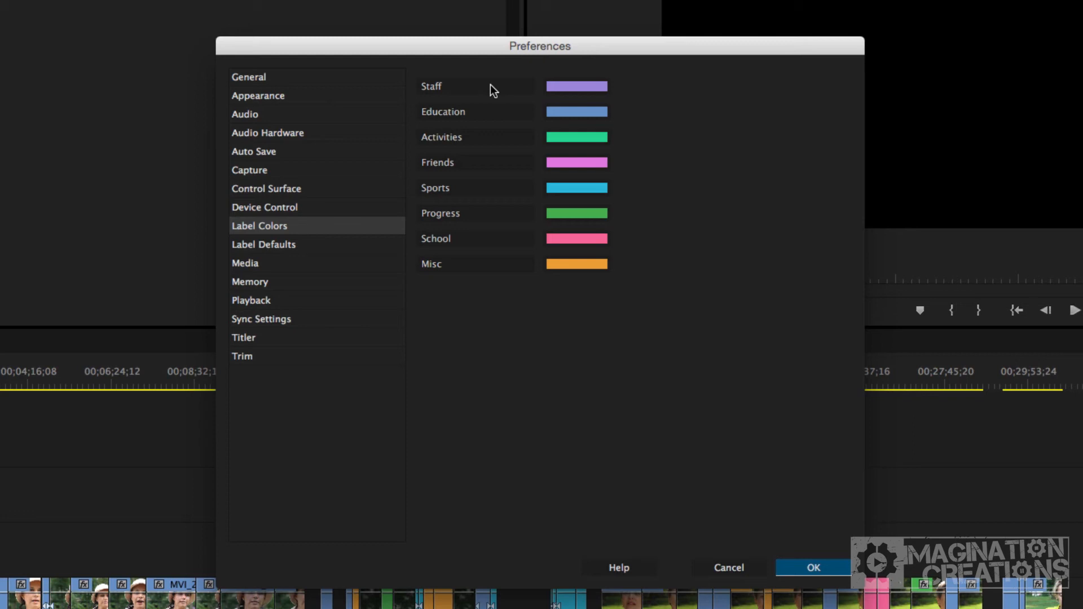
left_click(491, 86)
type("Cam 1")
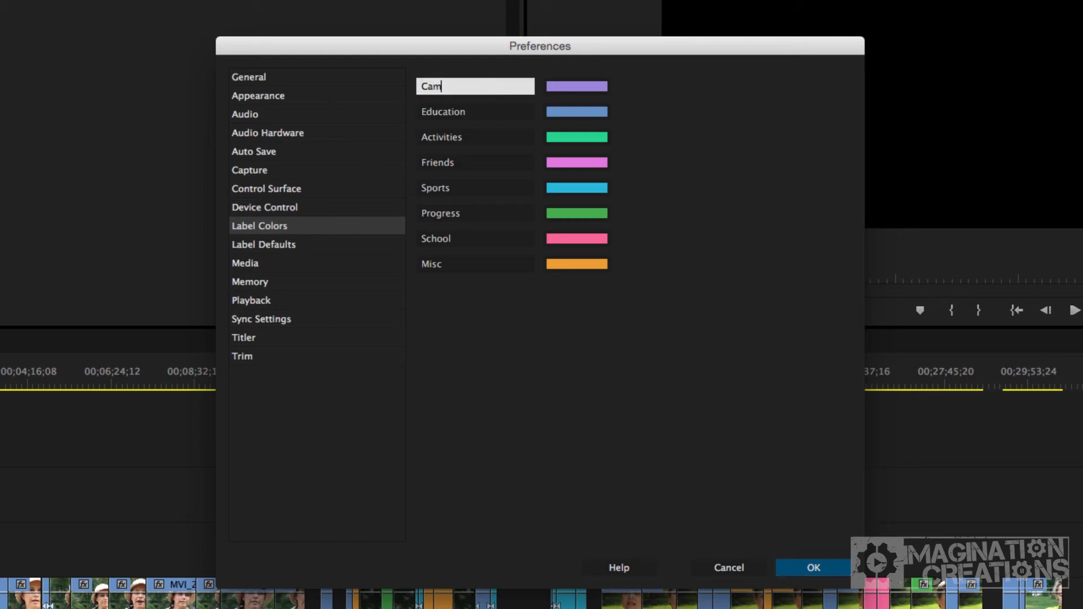
left_click(513, 115)
type("Cam 2")
Rename the Activities label to Graphics and Friends to Audio, then confirm the preferences.
left_click(471, 137)
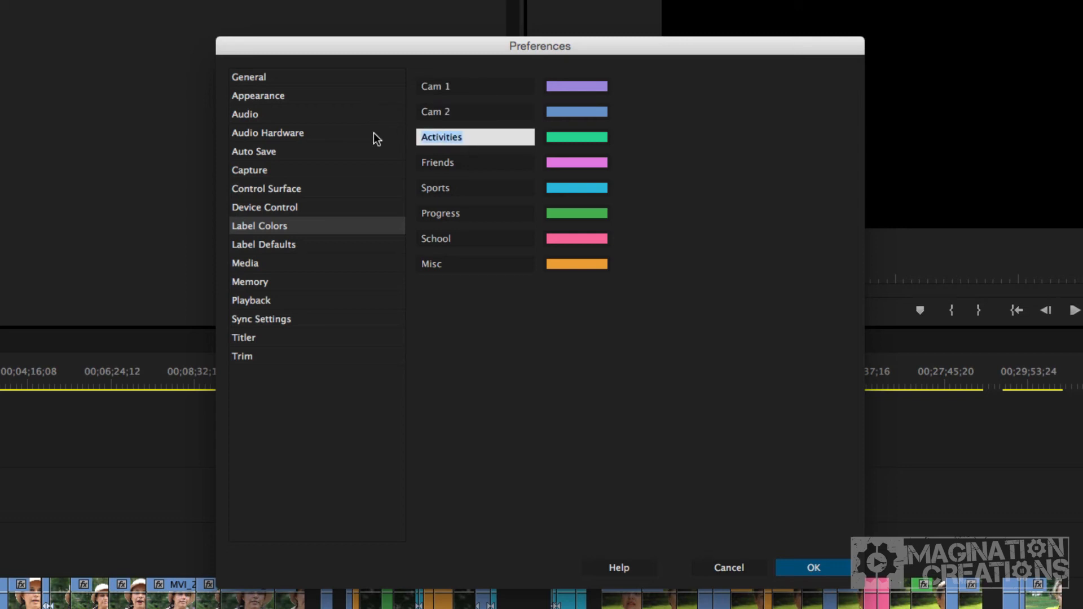
type("Graphics")
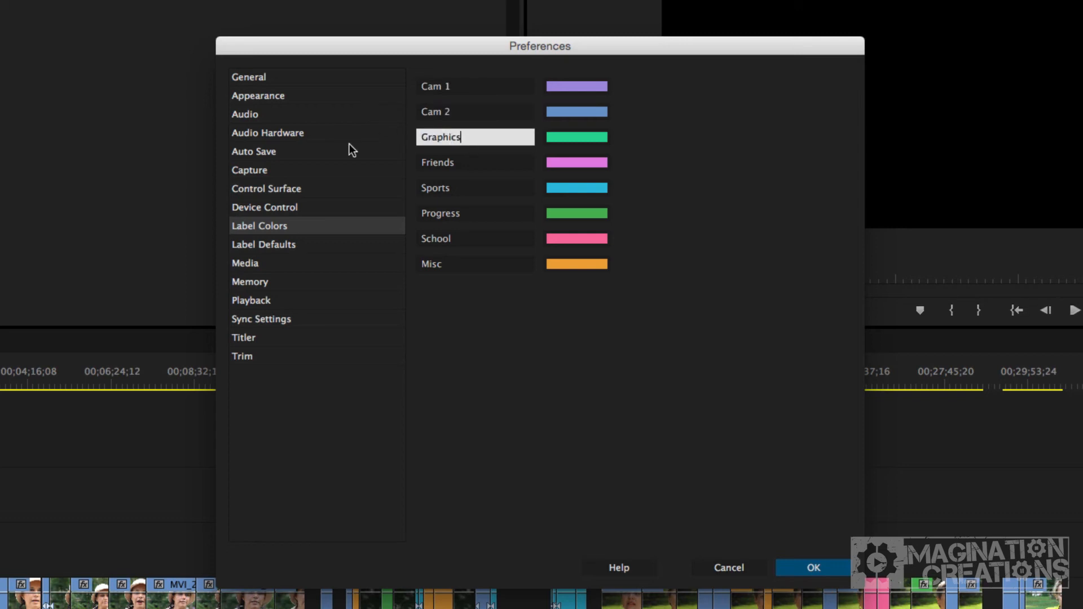
left_click(464, 164)
type("Audio")
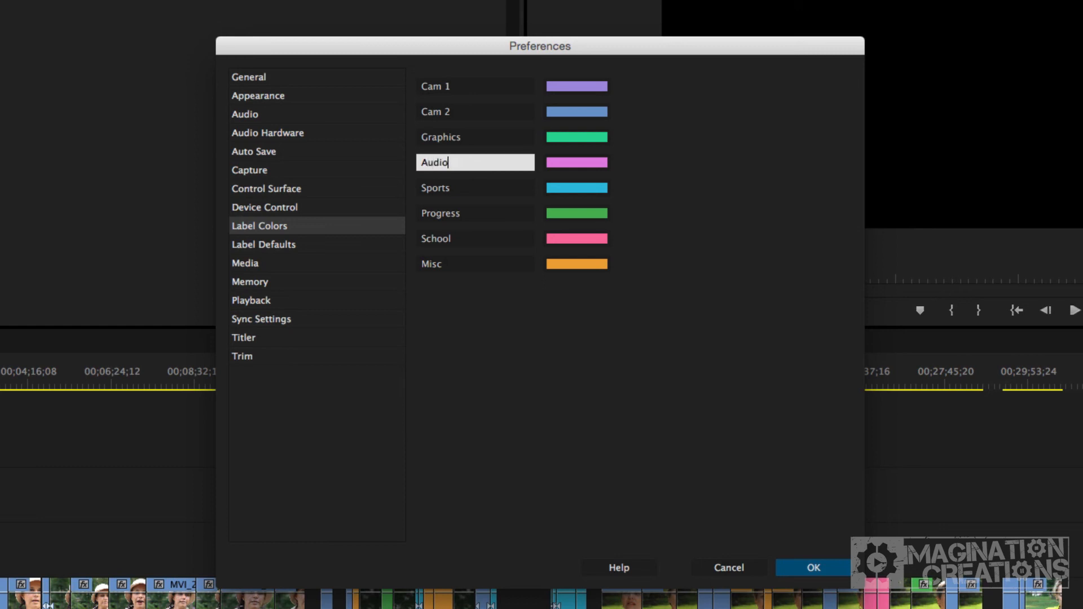
key("Return")
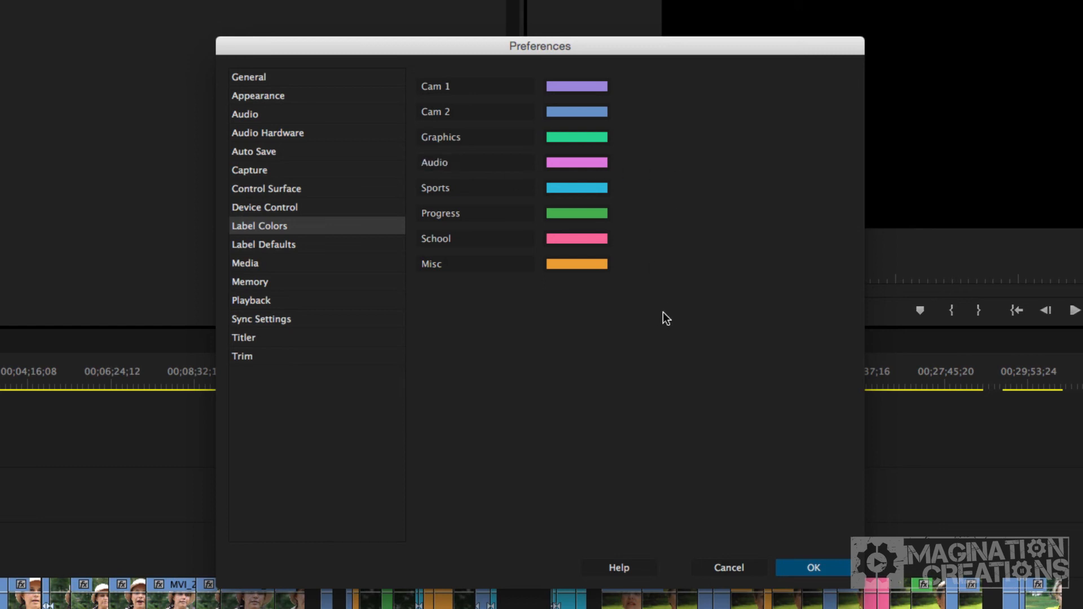
left_click(812, 569)
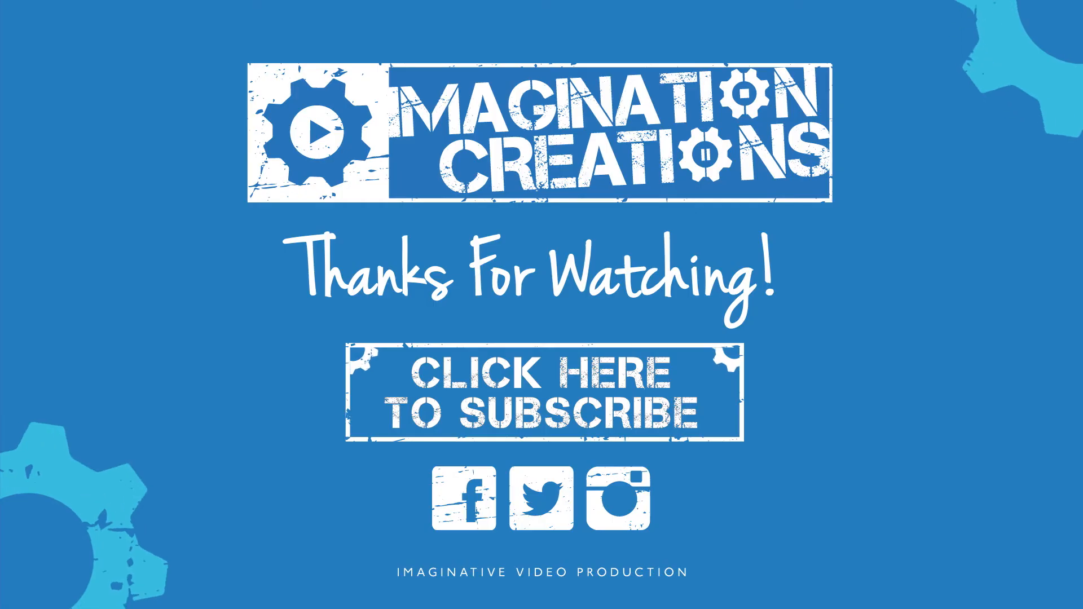